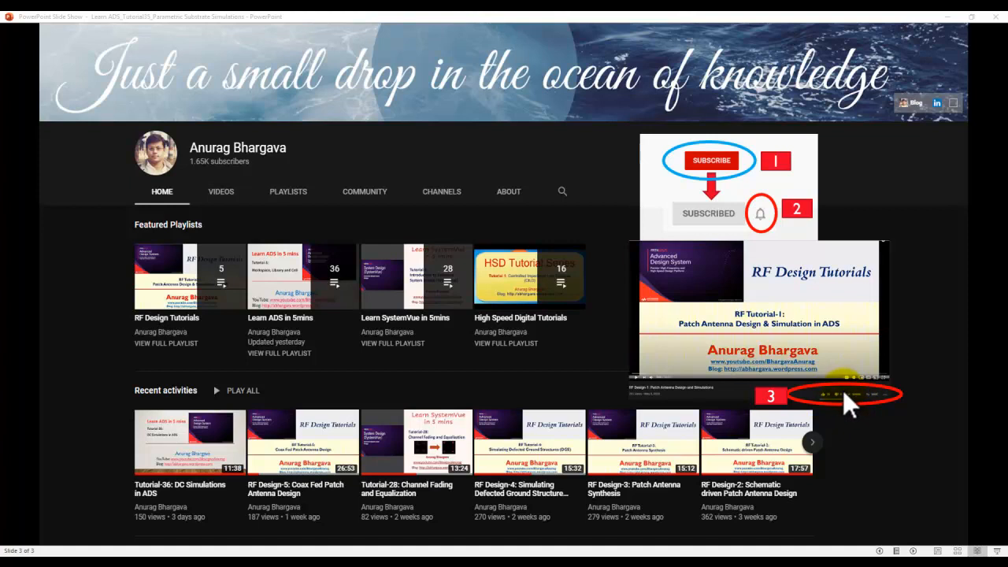
Step: Switch from the slide show to the MyLPF layout window in Advanced Design System
{"action": "key", "text": "Left"}
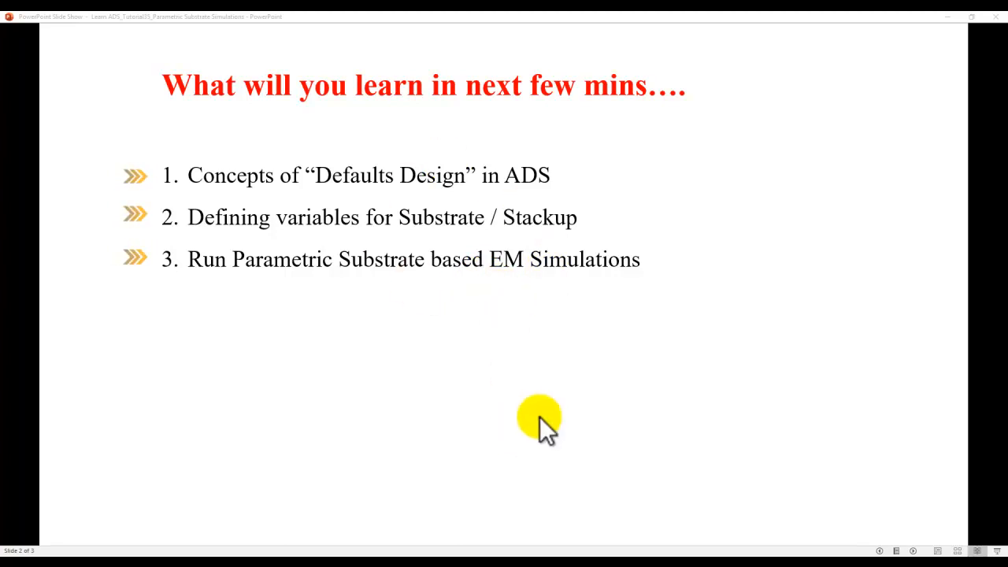
{"action": "mouse_move", "coordinate": [433, 555]}
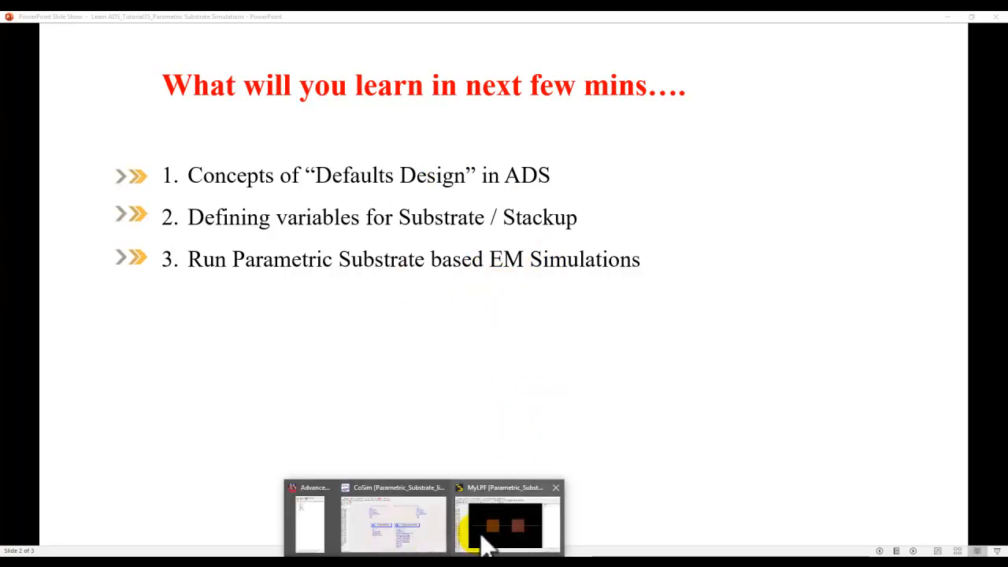
{"action": "left_click", "coordinate": [484, 526]}
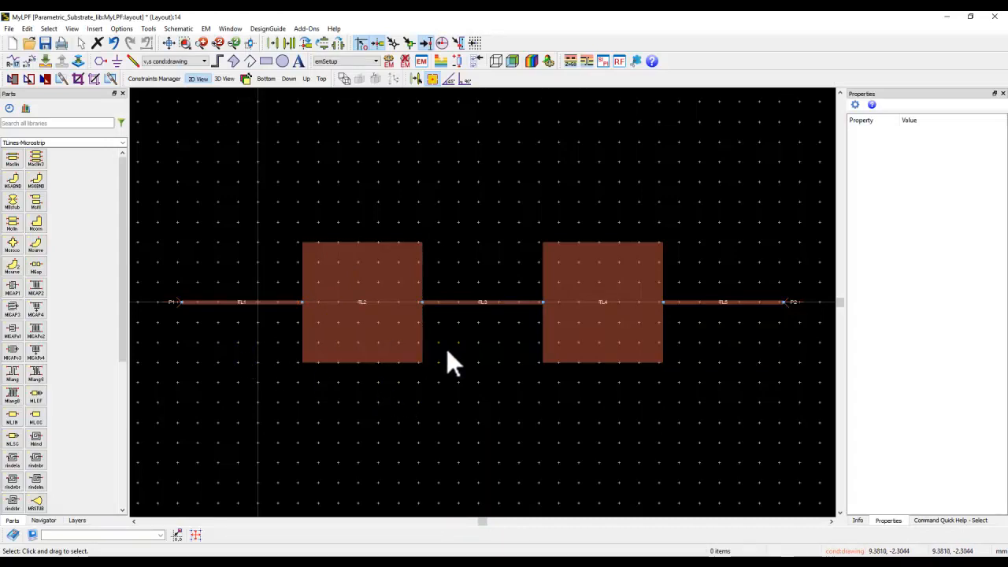
Step: Examine the MyLPF layout's EM component parameters and the available parameter types without adding any parameter
{"action": "left_click", "coordinate": [205, 28]}
{"action": "mouse_move", "coordinate": [260, 166]}
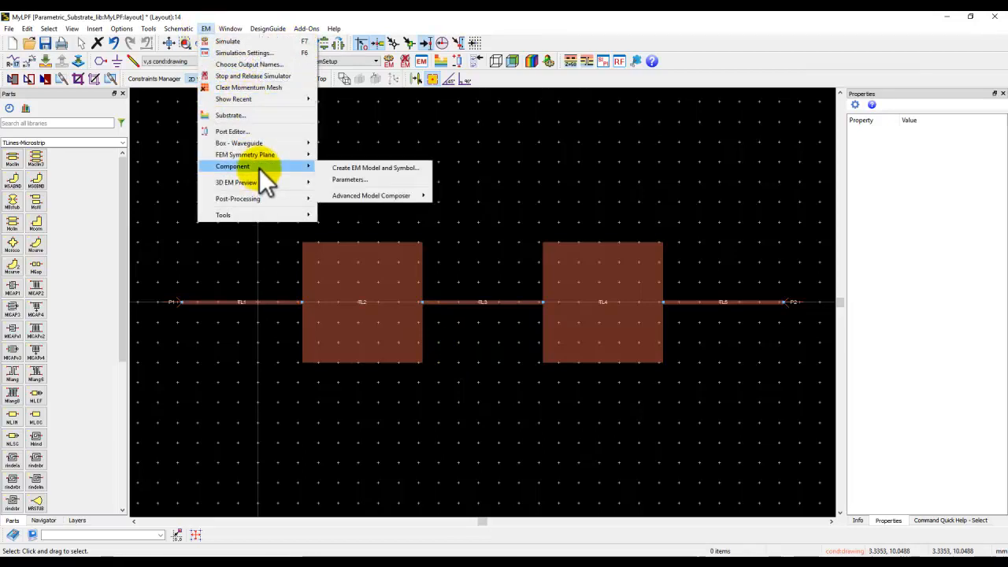
{"action": "left_click", "coordinate": [347, 180]}
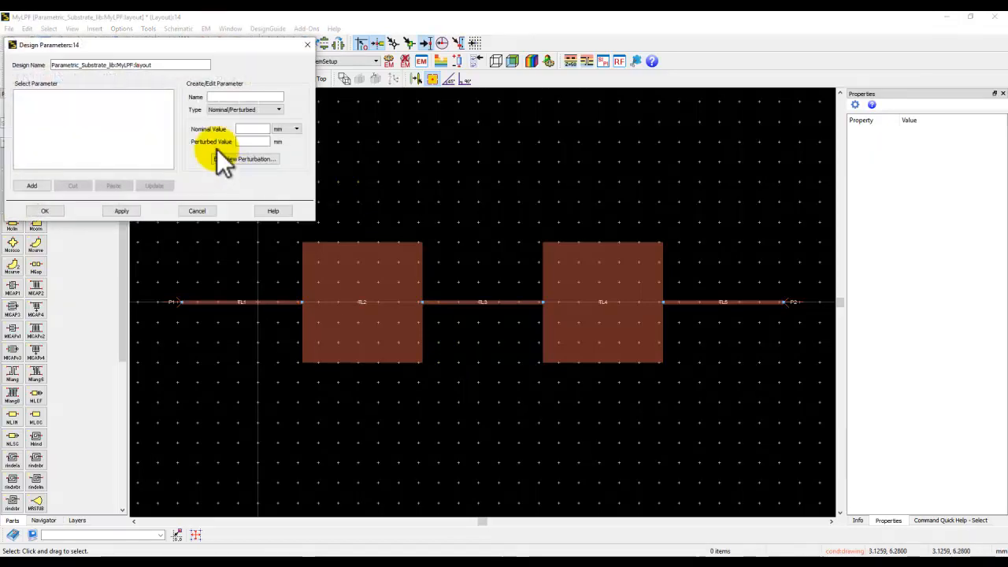
{"action": "left_click", "coordinate": [241, 111]}
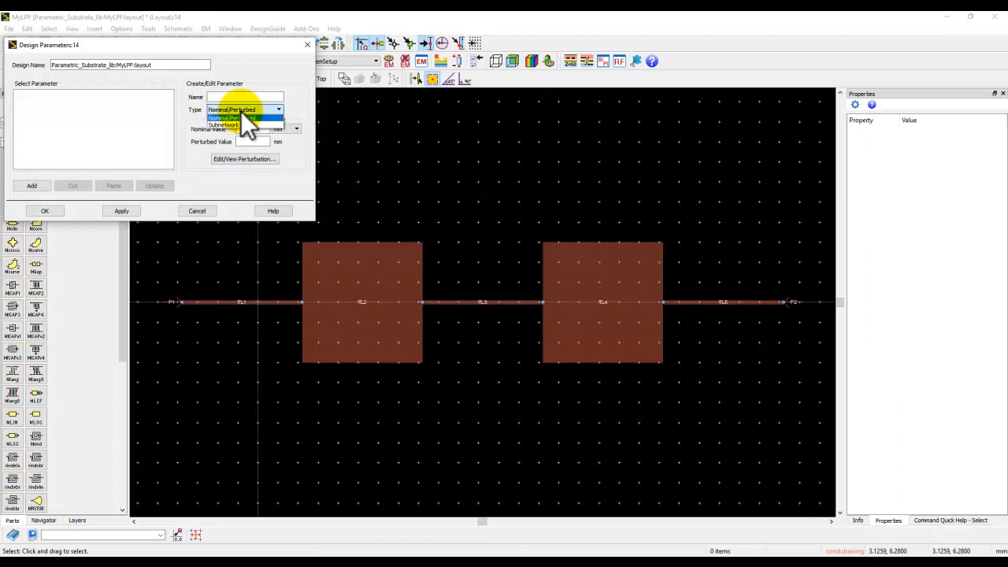
{"action": "left_click", "coordinate": [234, 117]}
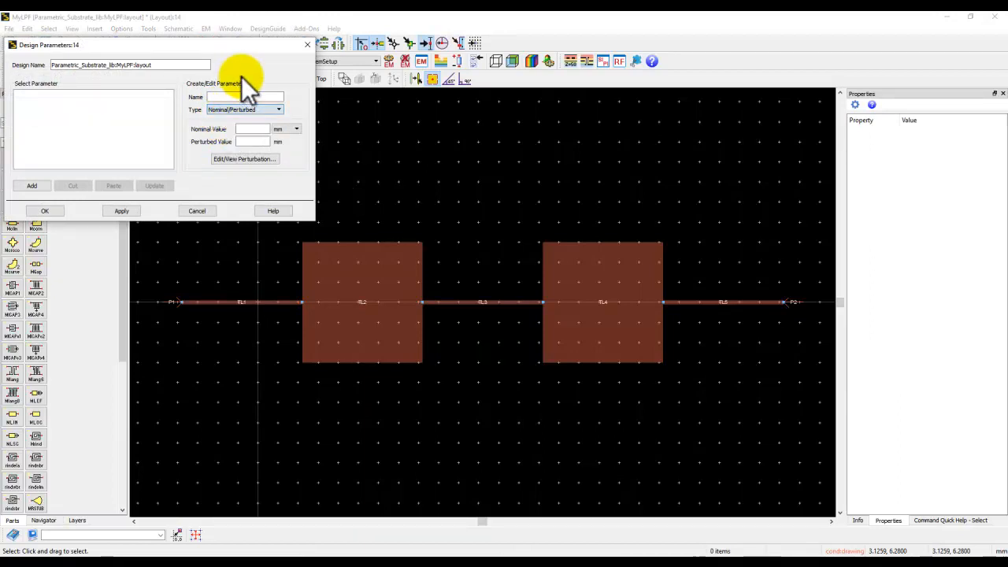
{"action": "left_click", "coordinate": [196, 210]}
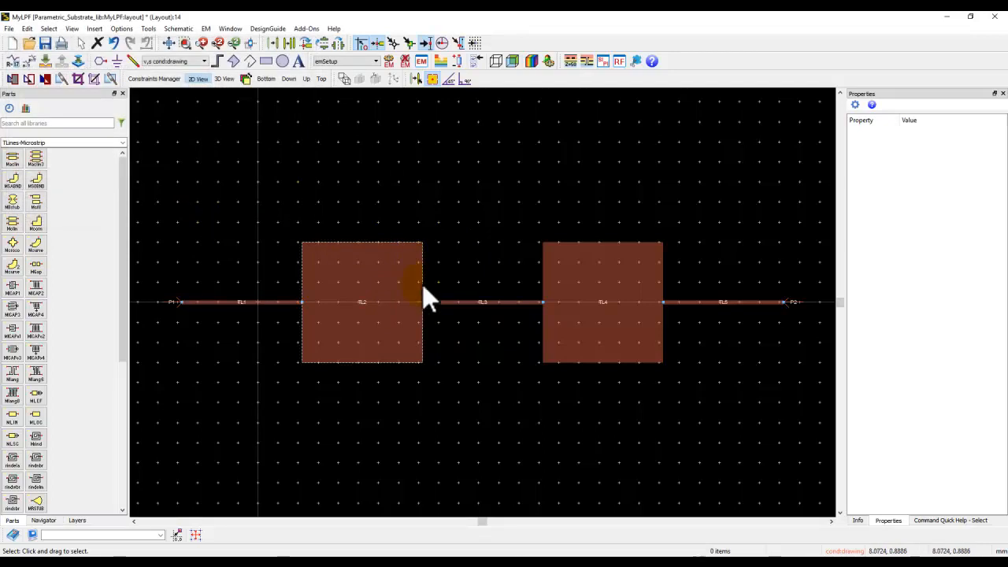
Step: Open the layout's substrate and set the Dielectric_1 layer's thickness to the variable h in mil
{"action": "left_click", "coordinate": [440, 59]}
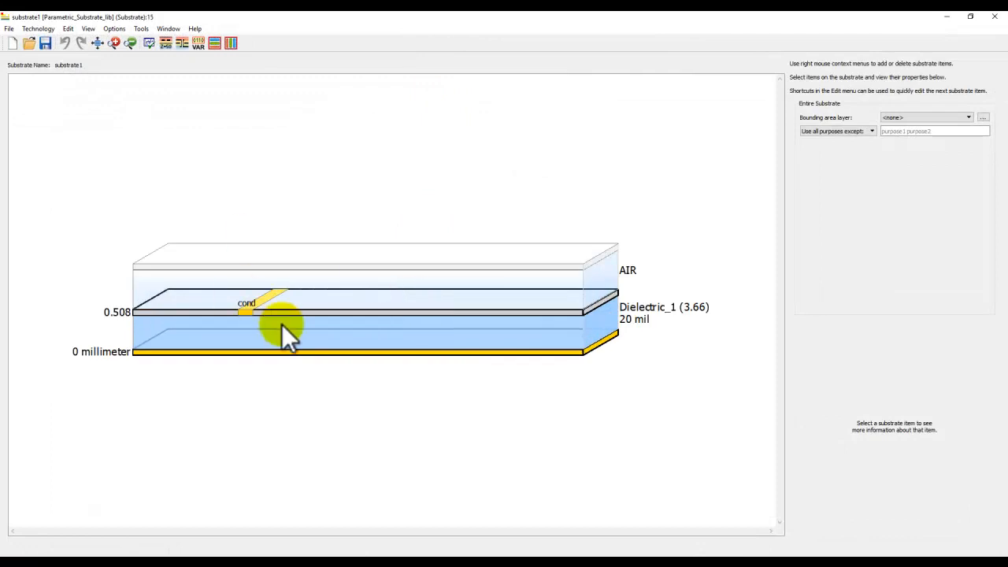
{"action": "mouse_move", "coordinate": [320, 349]}
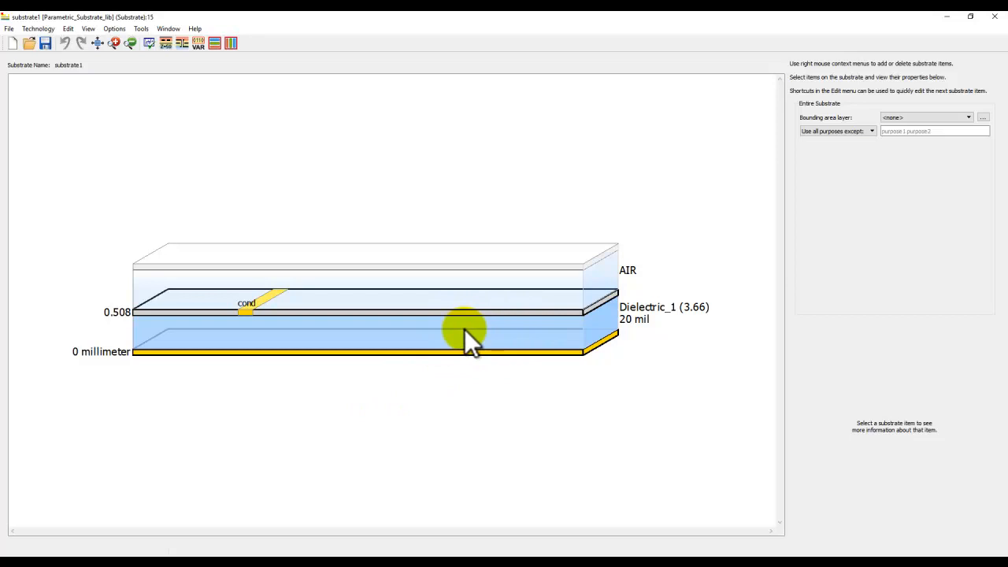
{"action": "mouse_move", "coordinate": [464, 329]}
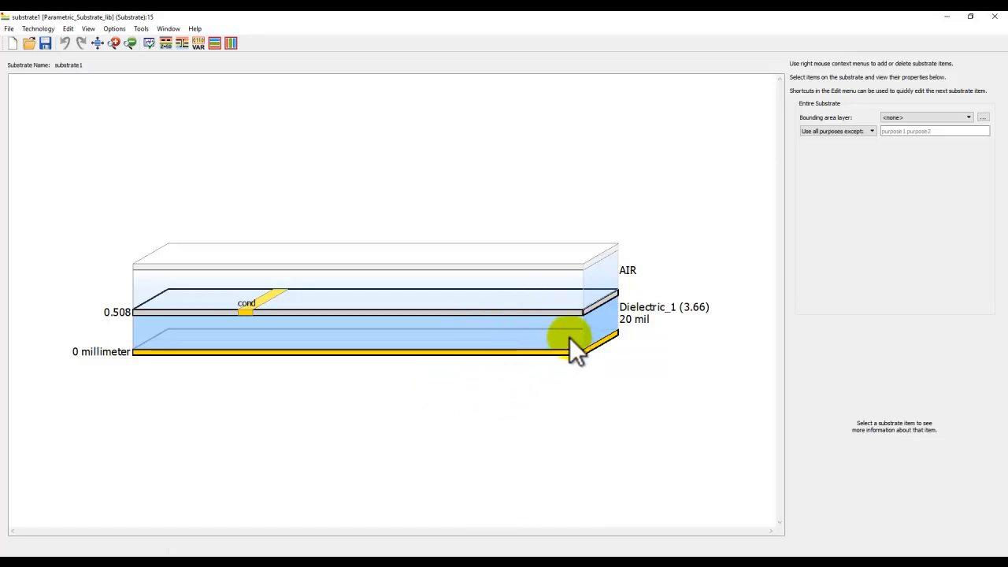
{"action": "mouse_move", "coordinate": [565, 335]}
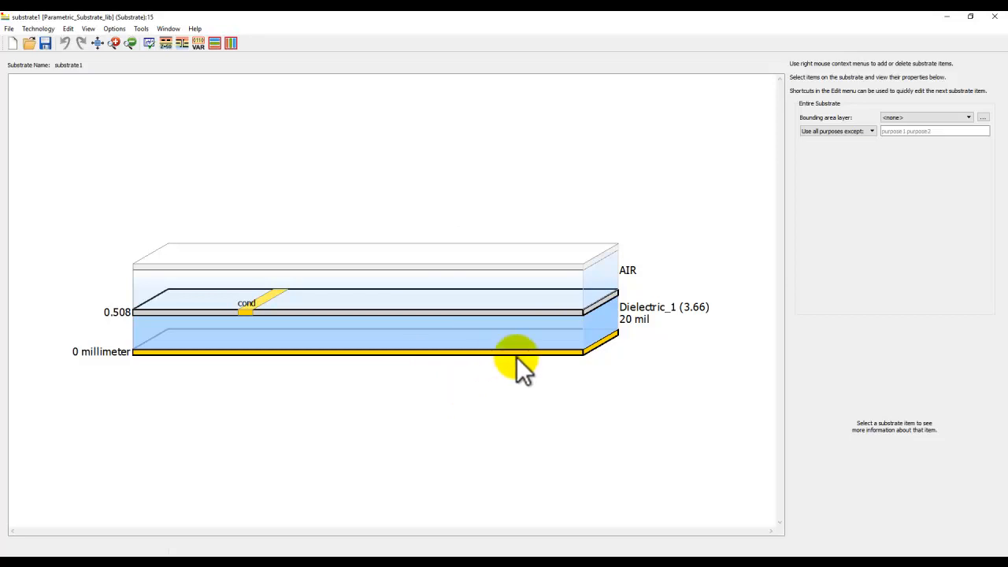
{"action": "left_click", "coordinate": [560, 337]}
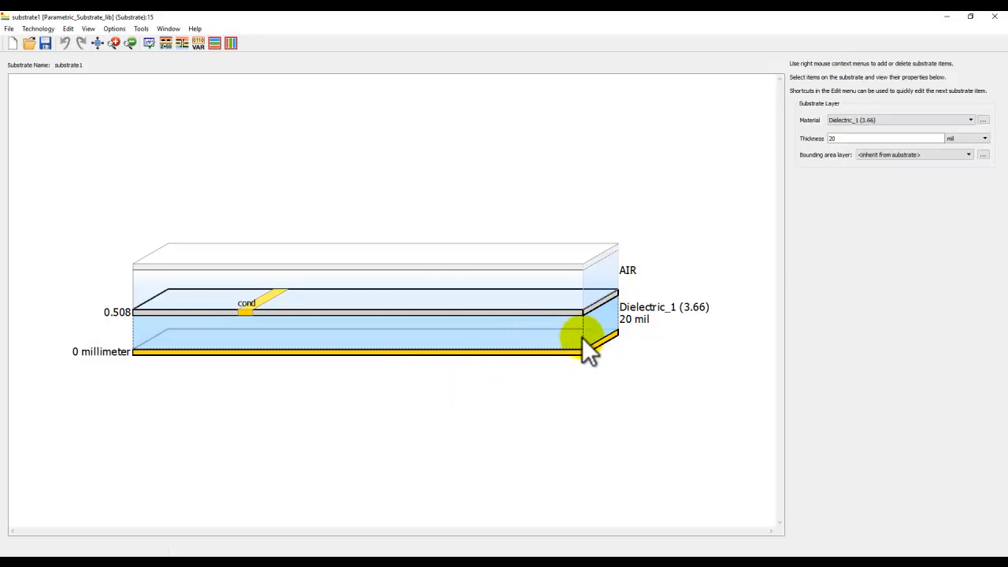
{"action": "mouse_move", "coordinate": [580, 336]}
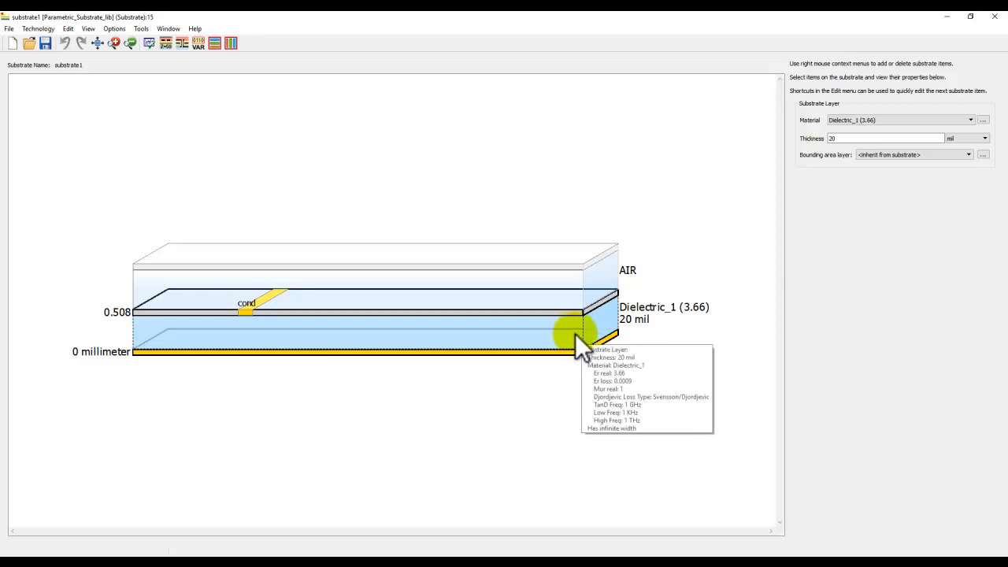
{"action": "double_click", "coordinate": [840, 139]}
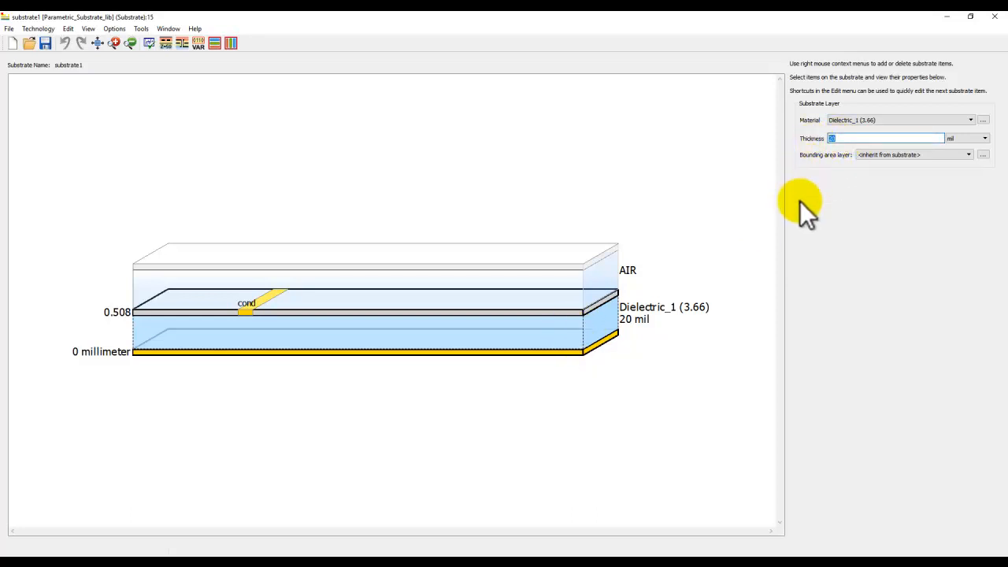
{"action": "type", "text": "h"}
{"action": "left_click", "coordinate": [689, 234]}
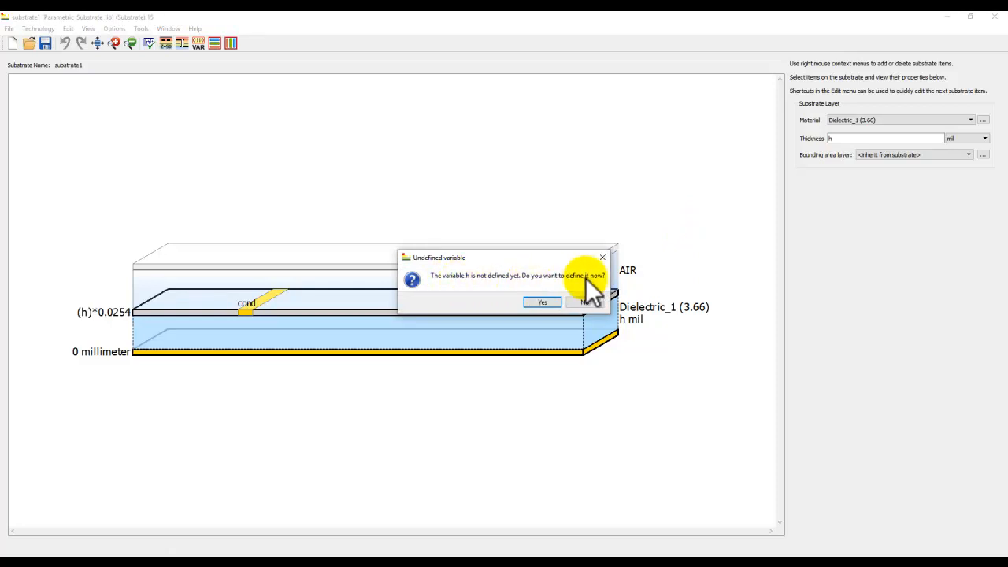
Step: Define the library variable h with value 20 in a new defaults design and new Var component
{"action": "left_click", "coordinate": [548, 302]}
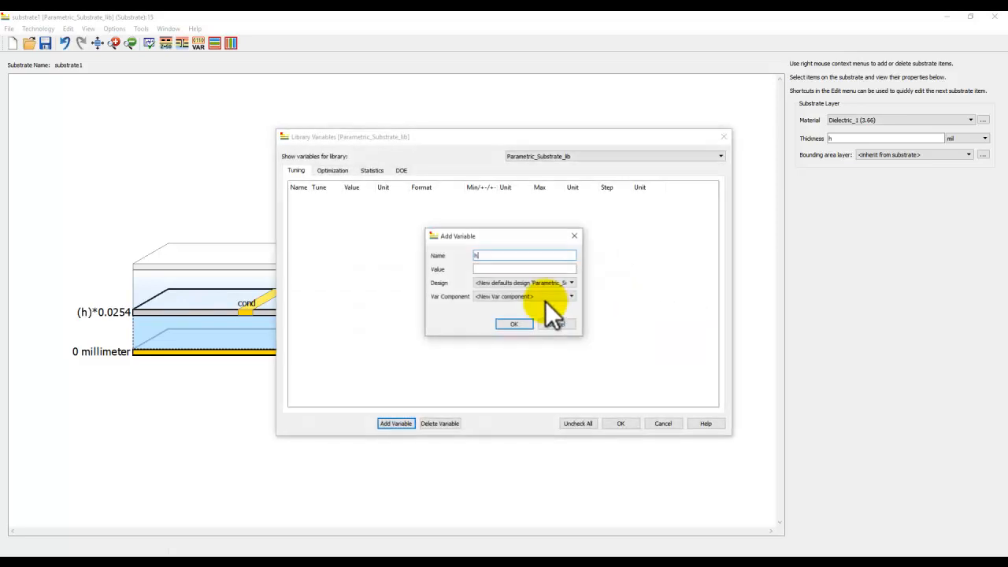
{"action": "left_click", "coordinate": [500, 269]}
{"action": "type", "text": "20"}
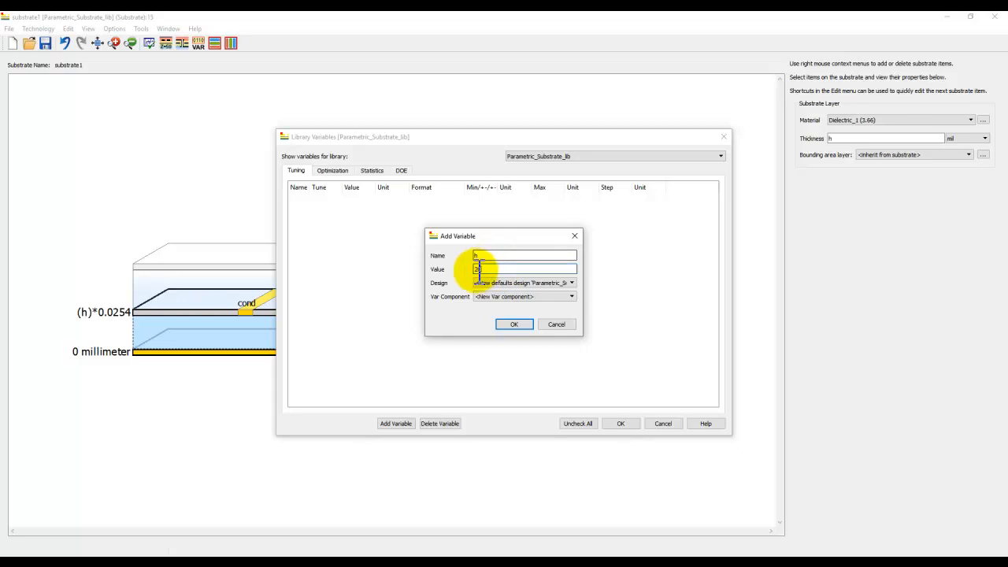
{"action": "left_click", "coordinate": [520, 325]}
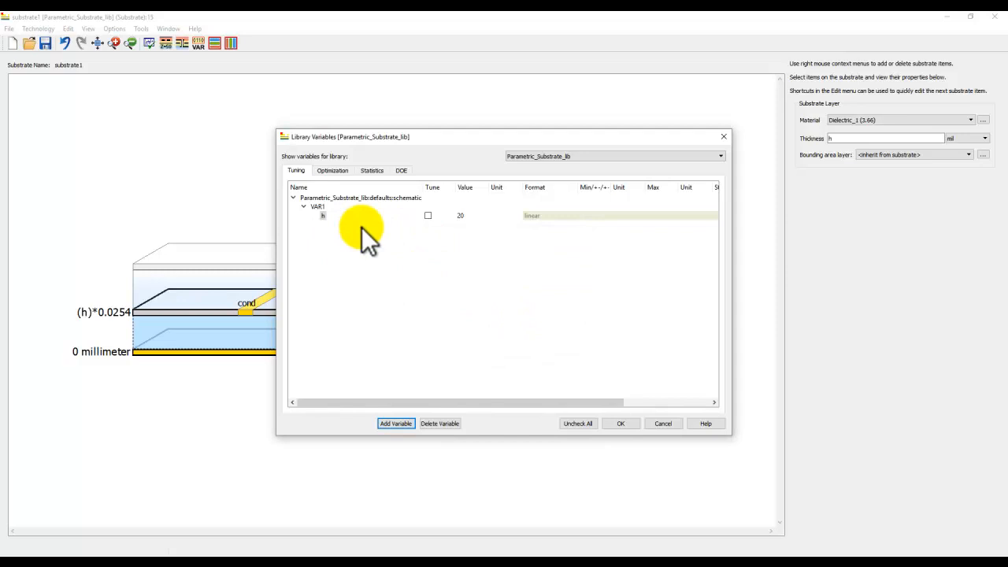
{"action": "left_click", "coordinate": [618, 423]}
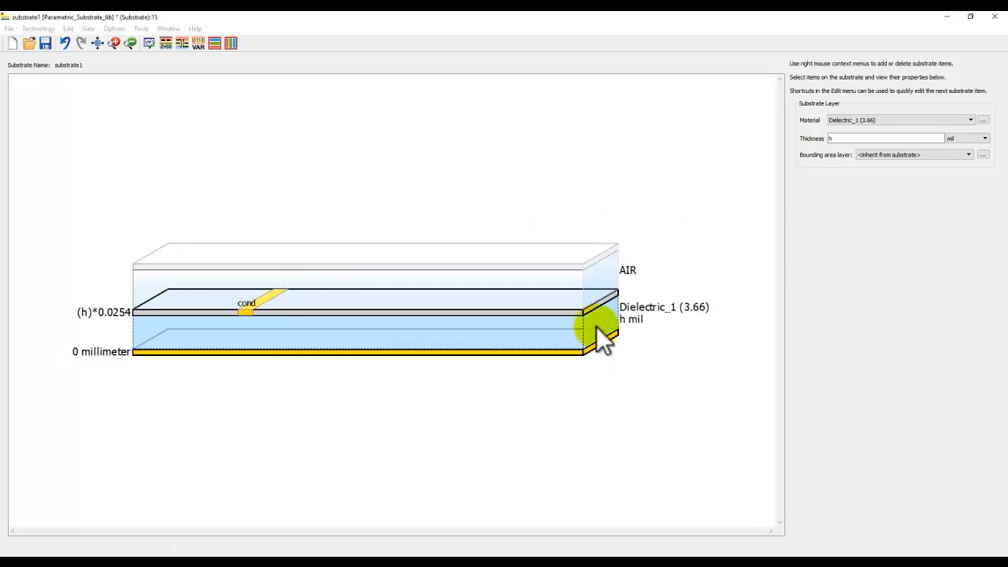
Step: Check the variables used in the entire substrate, and open the defaults cell's schematic to view its variable definition
{"action": "left_click", "coordinate": [626, 320]}
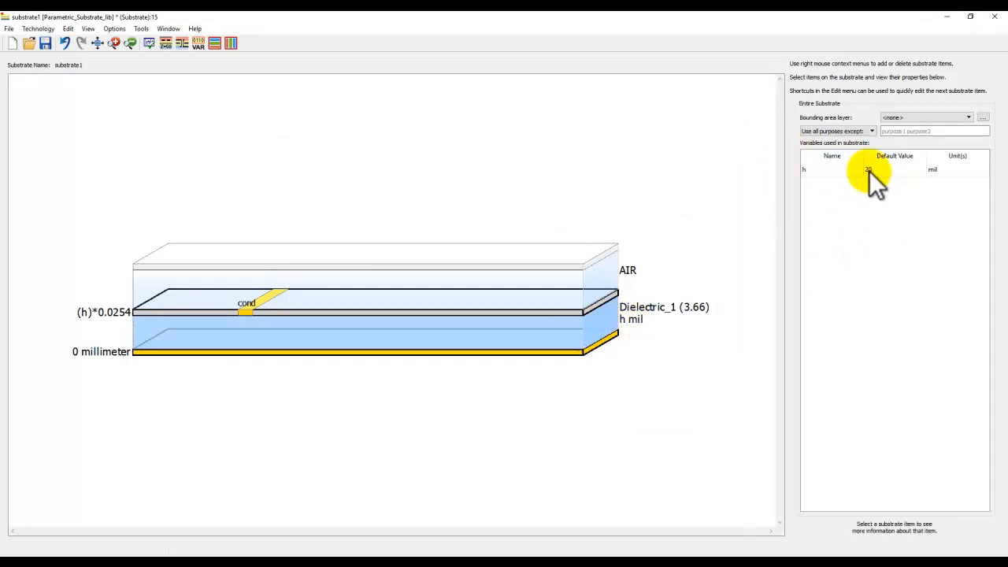
{"action": "mouse_move", "coordinate": [441, 551]}
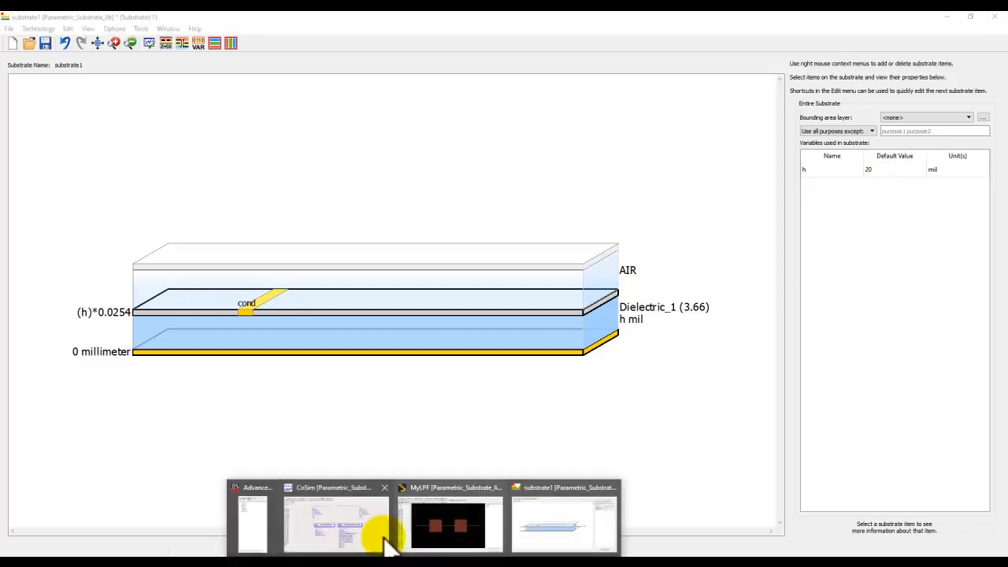
{"action": "left_click", "coordinate": [252, 531]}
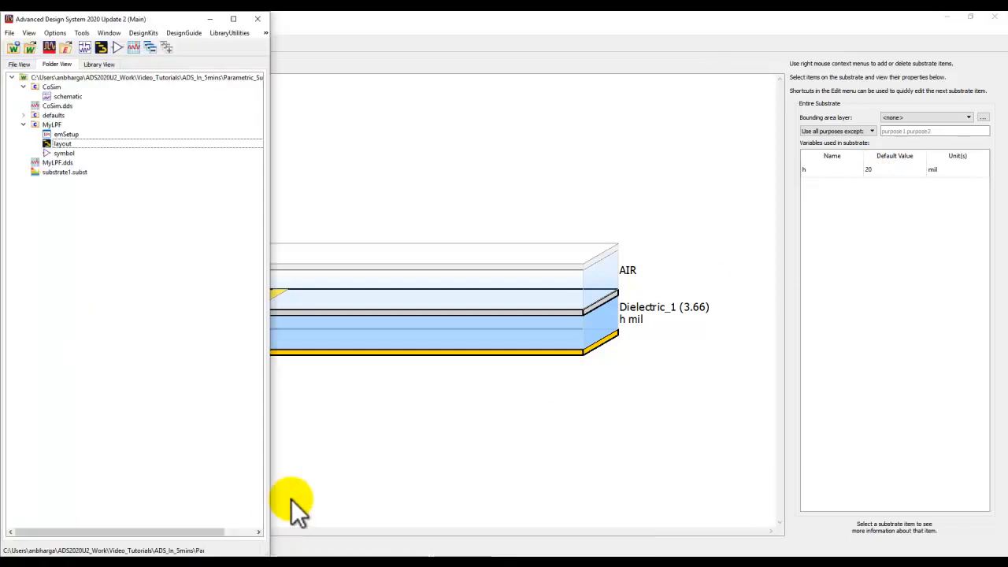
{"action": "left_click", "coordinate": [26, 116]}
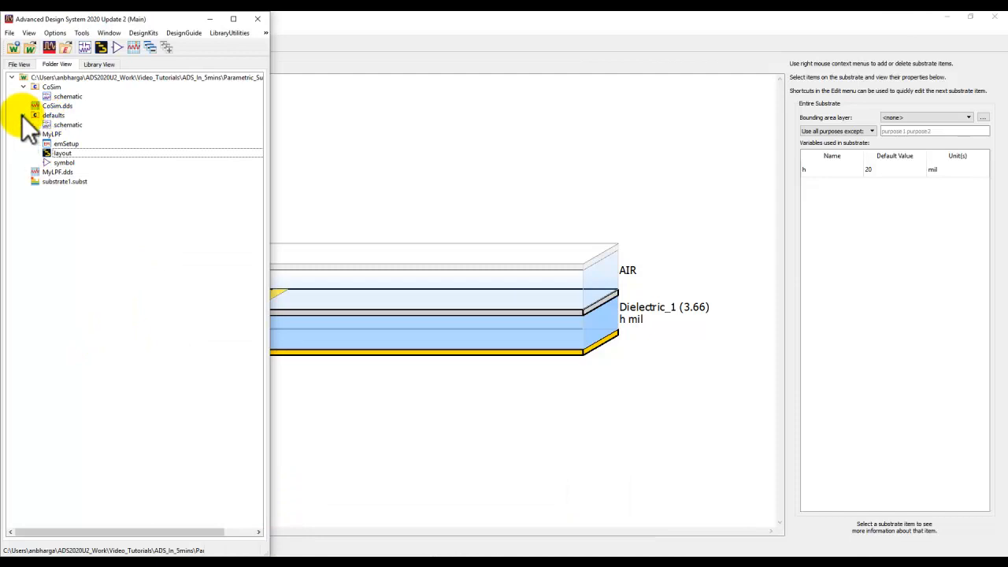
{"action": "left_click", "coordinate": [67, 124]}
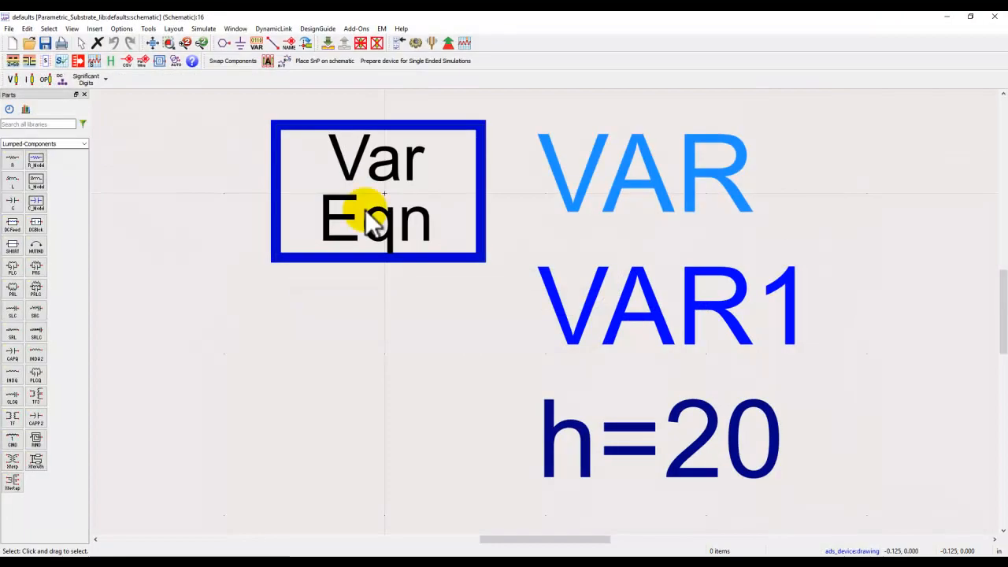
{"action": "scroll", "coordinate": [541, 310], "scroll_direction": "down", "scroll_amount": 6}
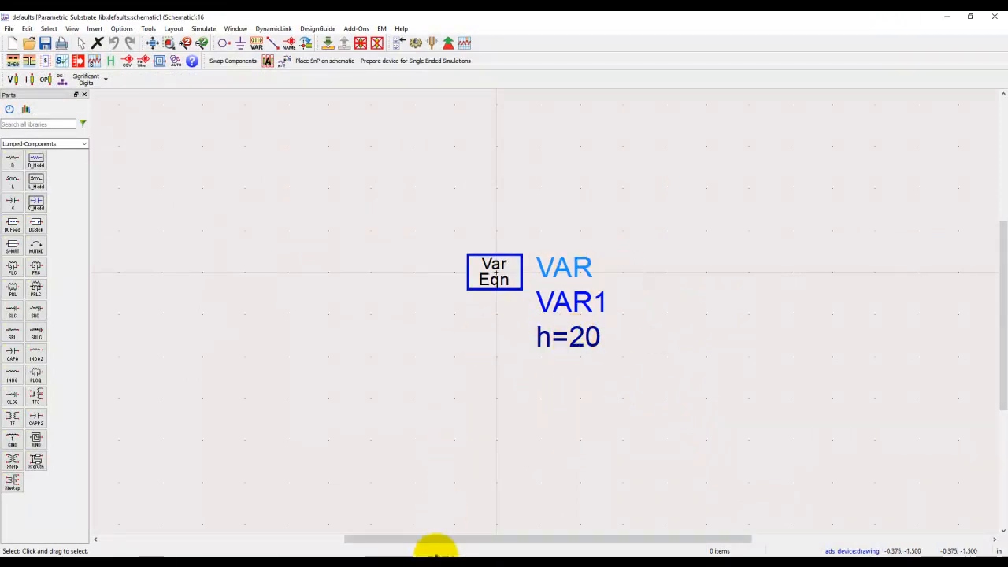
Step: Examine the list of Defaults Designs assigned to Parametric_Substrate_lib in the technology options, leaving it unmodified
{"action": "mouse_move", "coordinate": [423, 556]}
{"action": "left_click", "coordinate": [204, 534]}
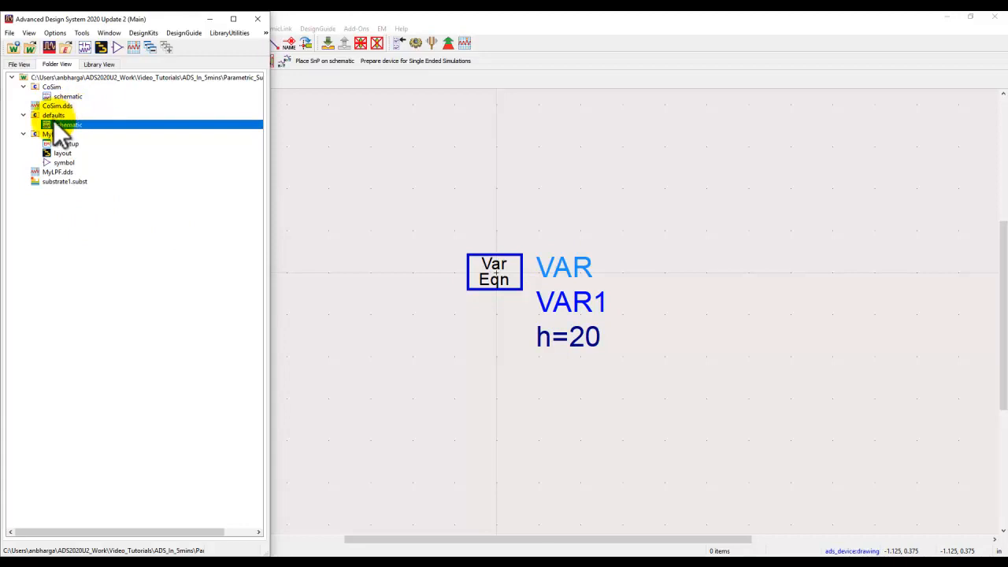
{"action": "left_click", "coordinate": [49, 35]}
{"action": "mouse_move", "coordinate": [60, 59]}
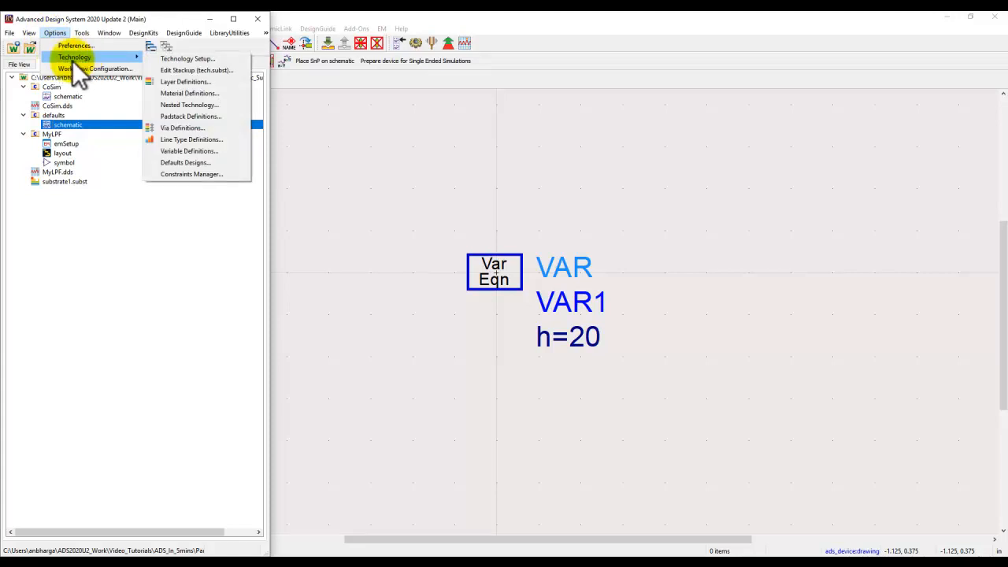
{"action": "left_click", "coordinate": [193, 164]}
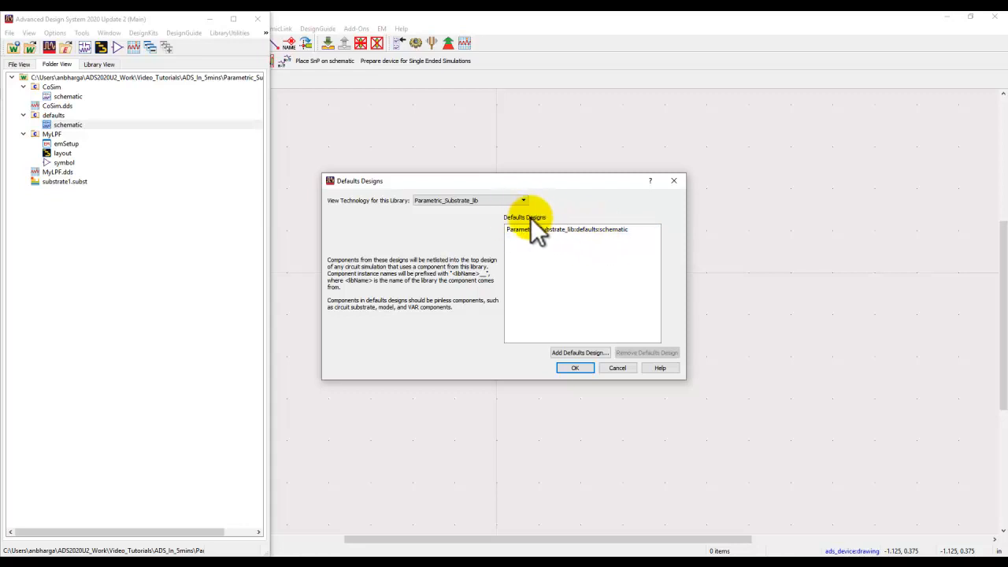
{"action": "left_click", "coordinate": [618, 367]}
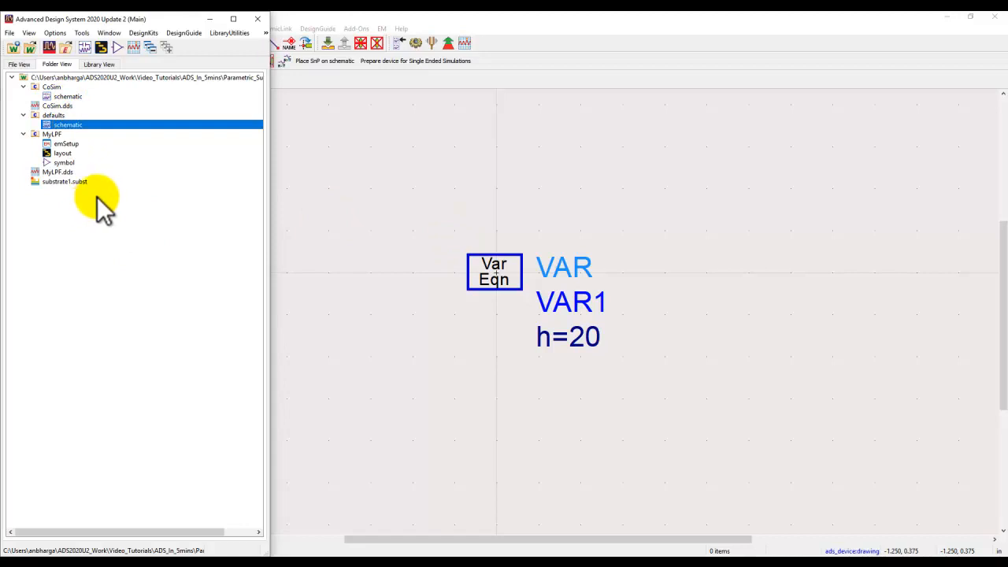
Step: Create a new schematic in the workspace with the cell name myvars
{"action": "right_click", "coordinate": [82, 78]}
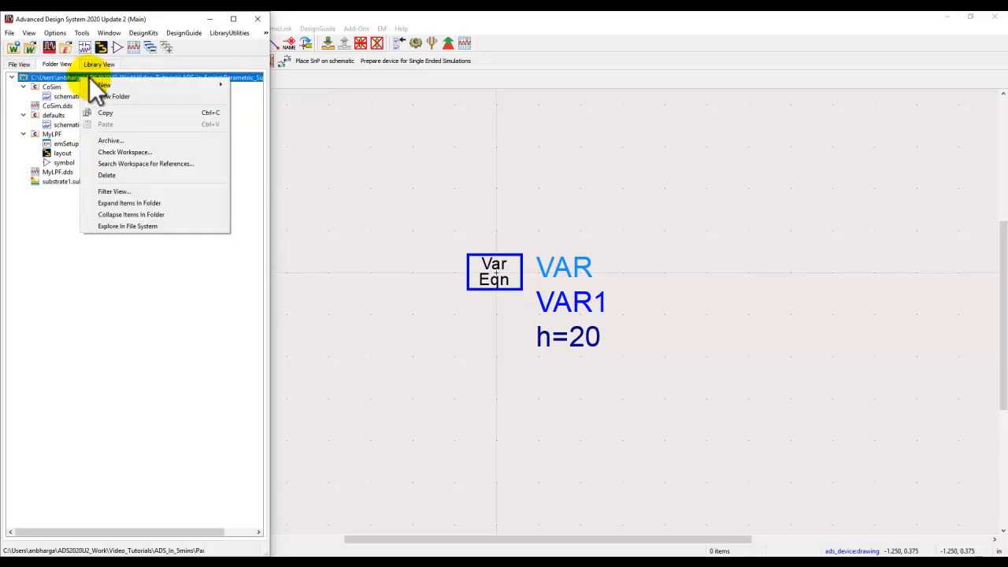
{"action": "mouse_move", "coordinate": [113, 86]}
{"action": "left_click", "coordinate": [258, 85]}
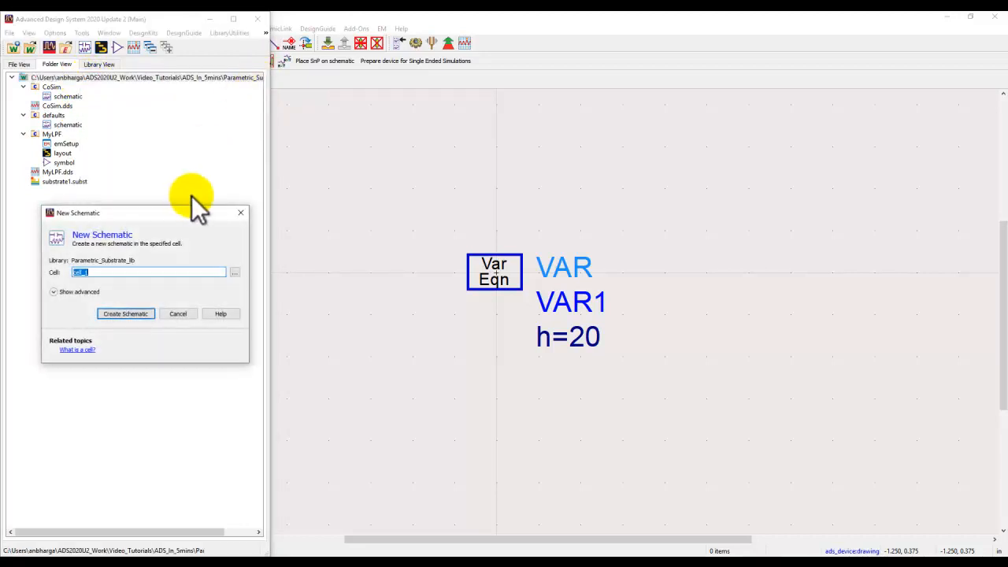
{"action": "type", "text": "myvars"}
{"action": "left_click", "coordinate": [120, 313]}
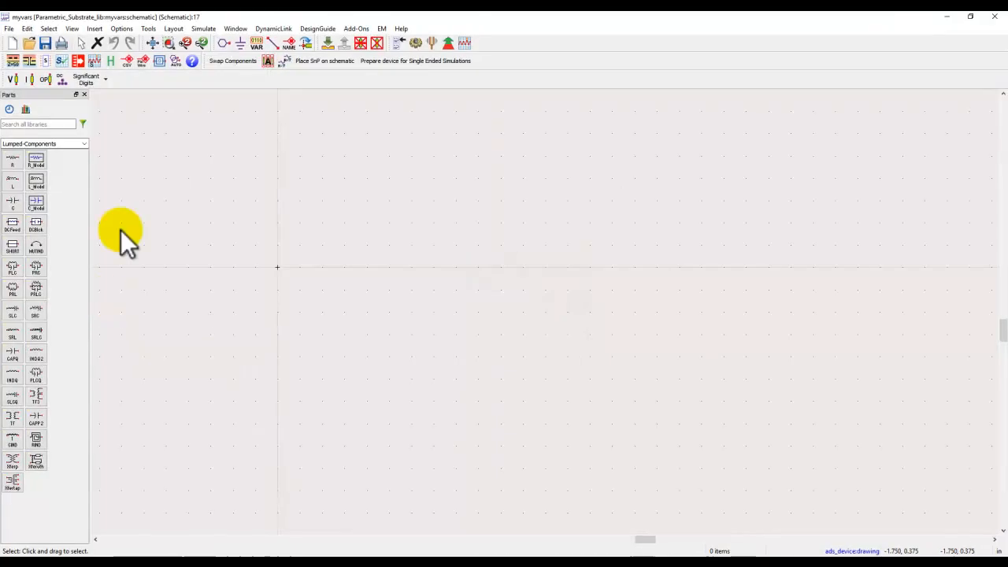
Step: Place a Var component in the myvars schematic, define the variable Er as 3.66, and save the schematic
{"action": "left_click", "coordinate": [255, 44]}
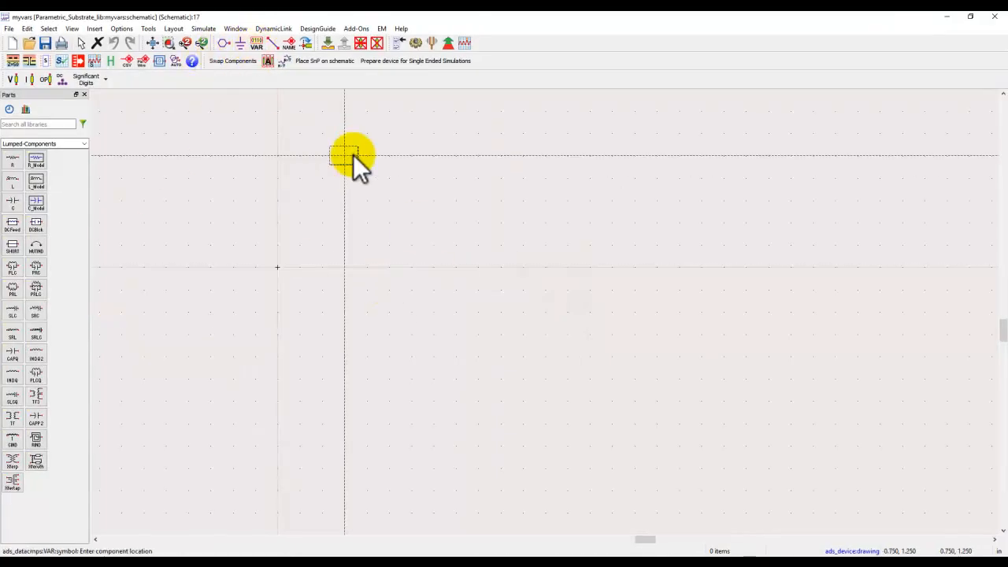
{"action": "left_click", "coordinate": [369, 175]}
{"action": "double_click", "coordinate": [387, 190]}
{"action": "type", "text": "Er"}
{"action": "key", "text": "Return"}
{"action": "double_click", "coordinate": [410, 192]}
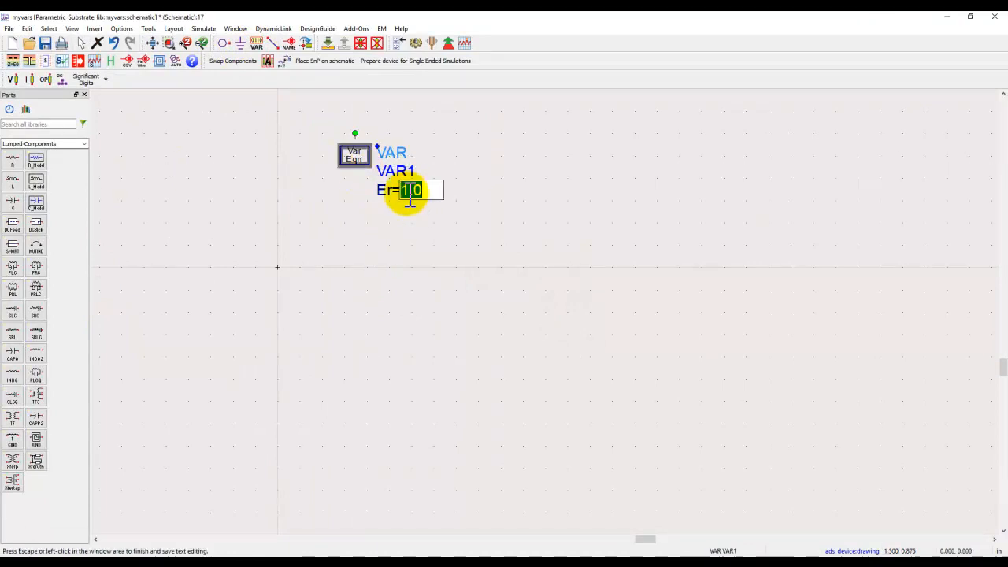
{"action": "type", "text": "3.66"}
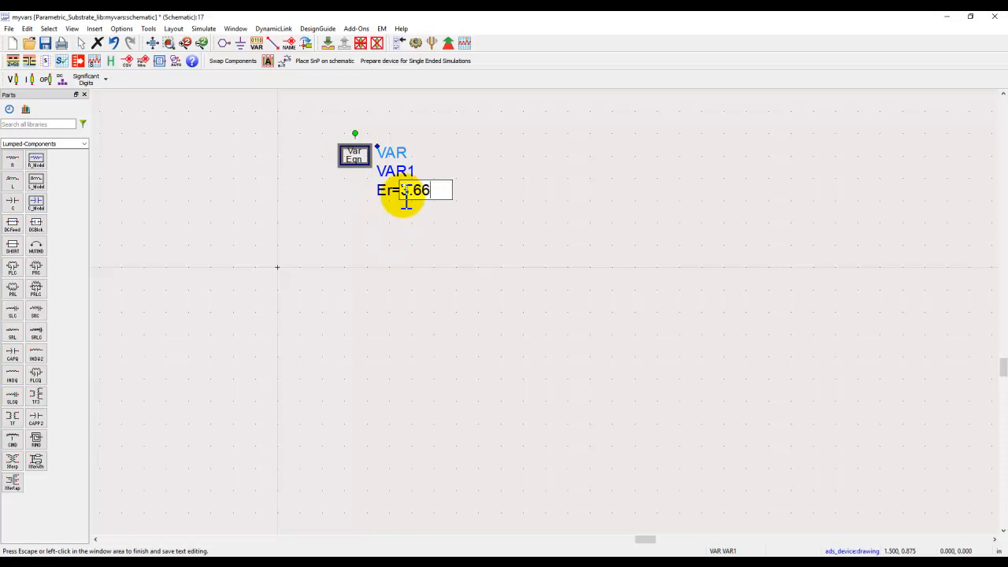
{"action": "left_click", "coordinate": [395, 234]}
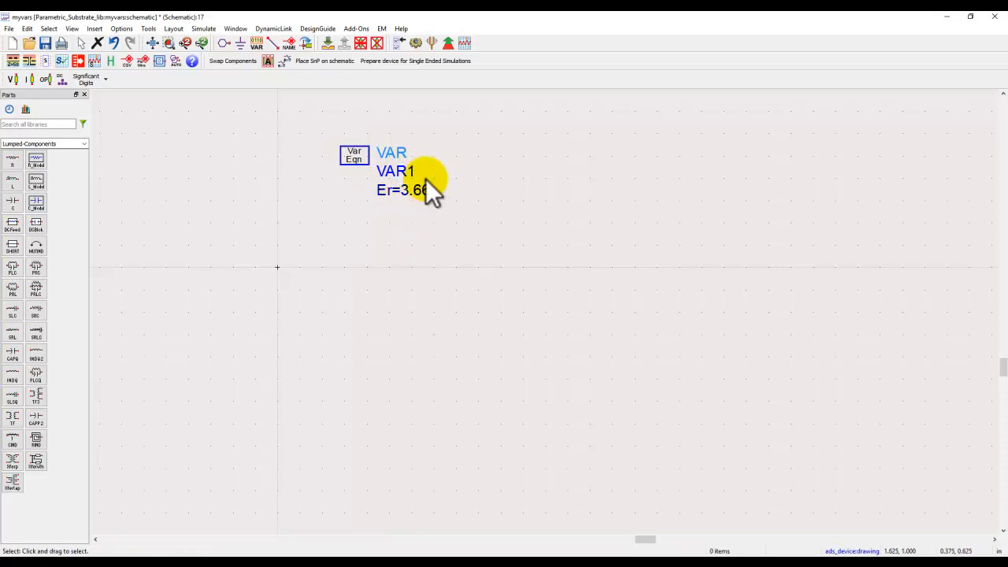
{"action": "left_click", "coordinate": [45, 43]}
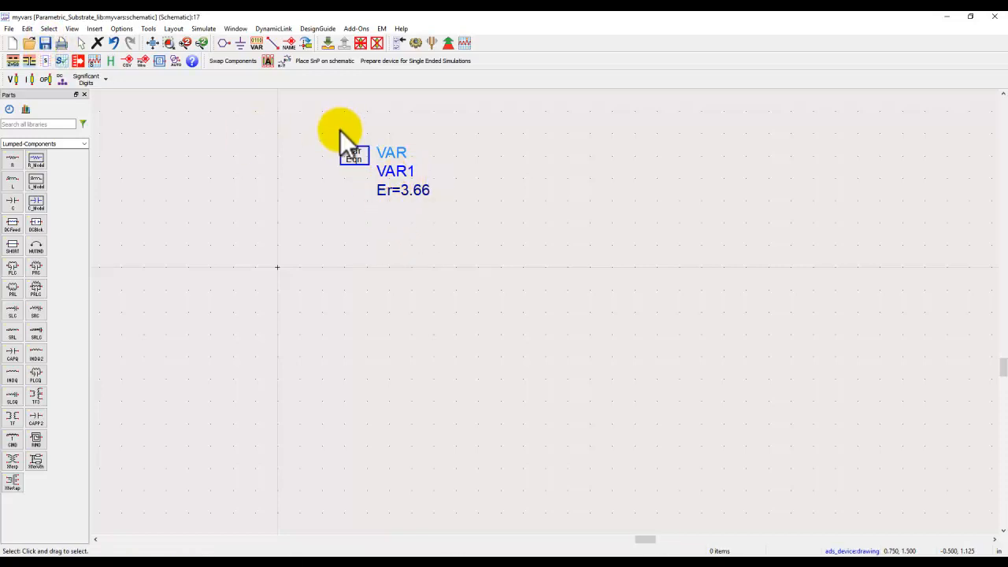
Step: Add a second variable w with value 2 to the Var component, and close the myvars schematic
{"action": "double_click", "coordinate": [353, 156]}
{"action": "double_click", "coordinate": [142, 130]}
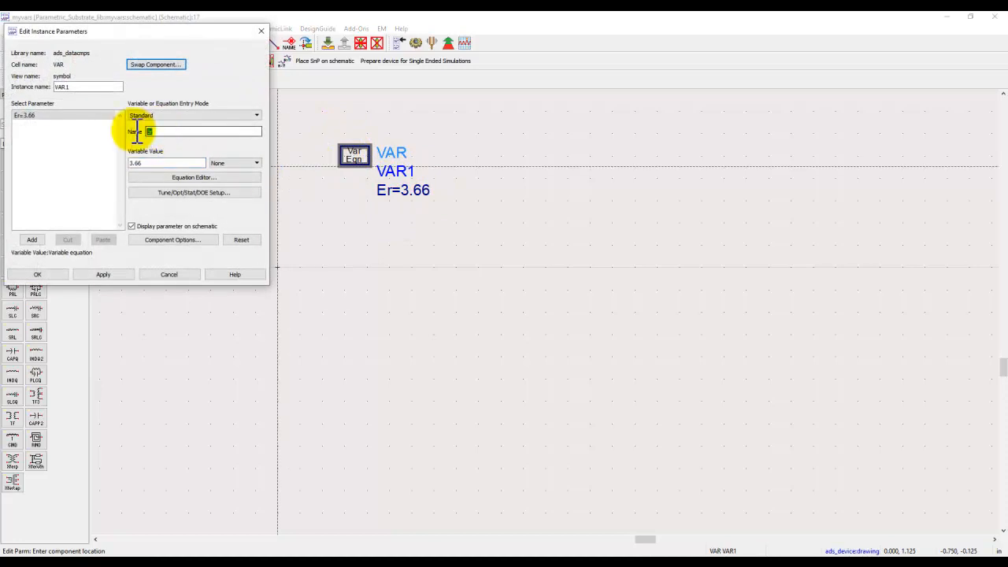
{"action": "type", "text": "w"}
{"action": "left_click_drag", "start_coordinate": [146, 163], "coordinate": [126, 166]}
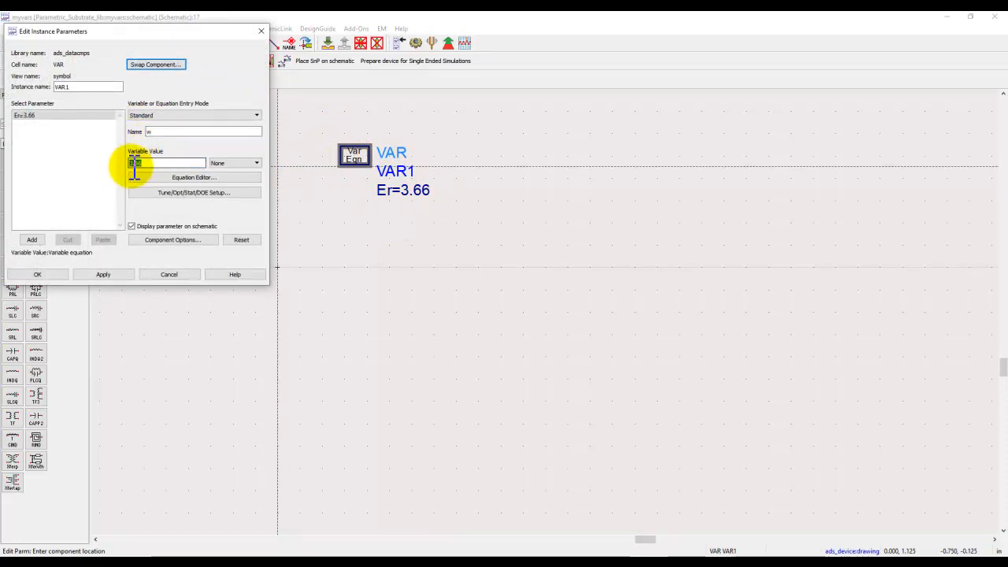
{"action": "type", "text": "2"}
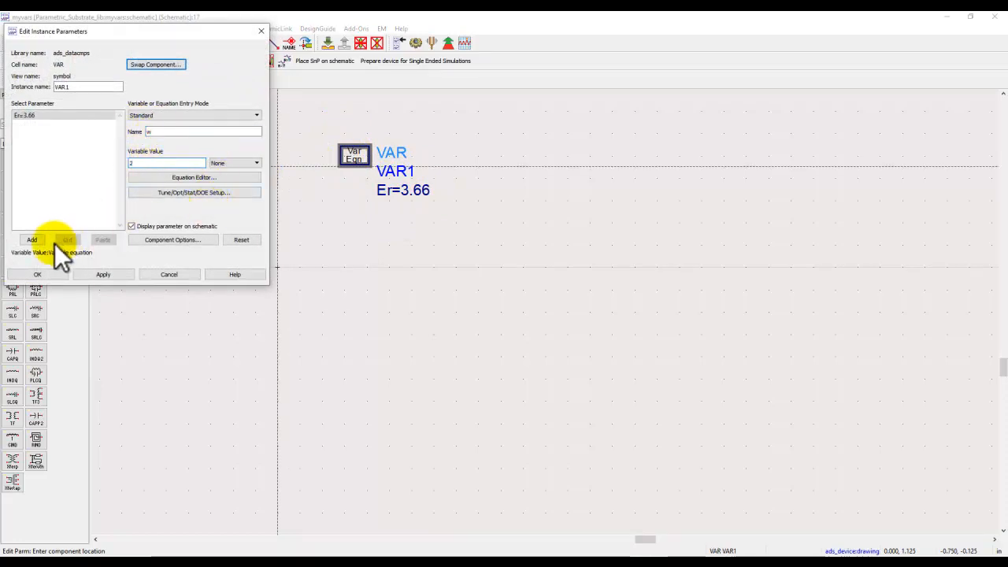
{"action": "left_click", "coordinate": [32, 239]}
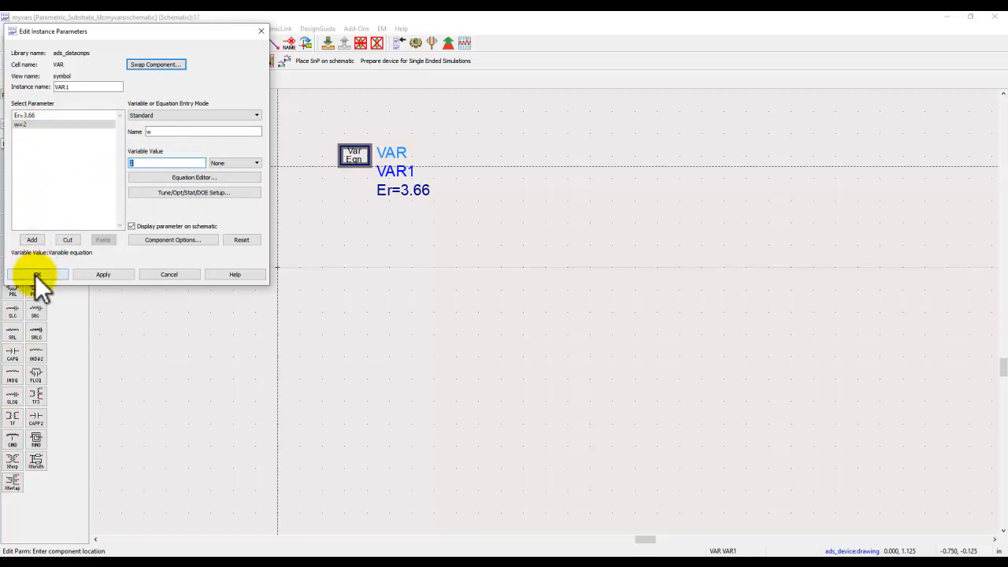
{"action": "left_click", "coordinate": [36, 274]}
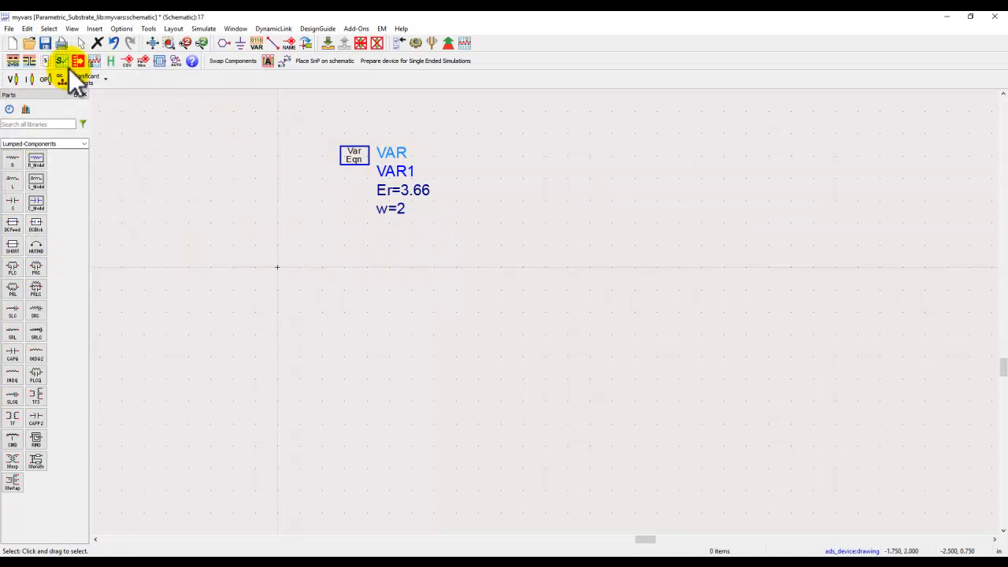
{"action": "left_click", "coordinate": [995, 17]}
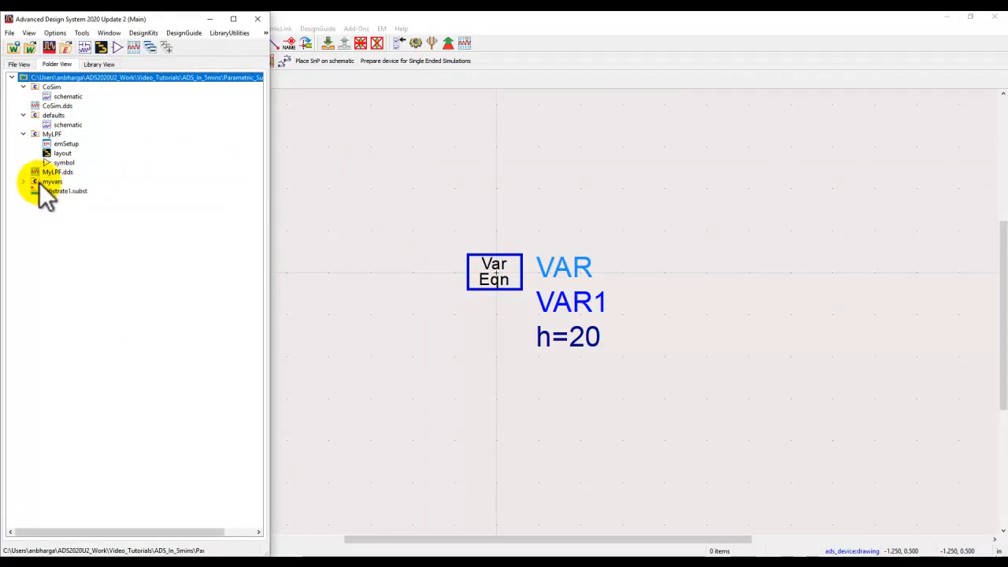
Step: Add the myvars schematic to the Defaults Designs of Parametric_Substrate_lib in the technology options
{"action": "left_click", "coordinate": [55, 33]}
{"action": "mouse_move", "coordinate": [75, 58]}
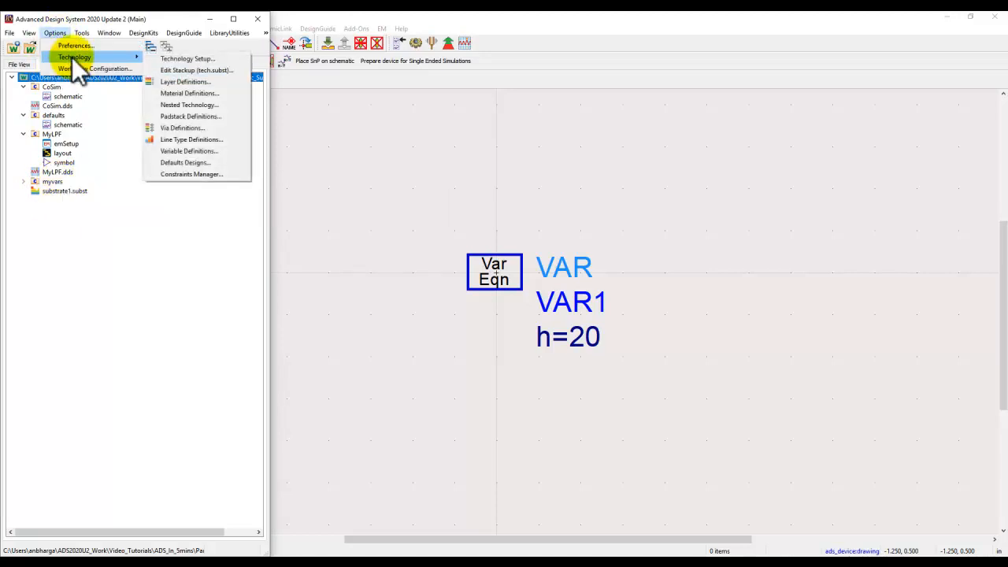
{"action": "left_click", "coordinate": [202, 161]}
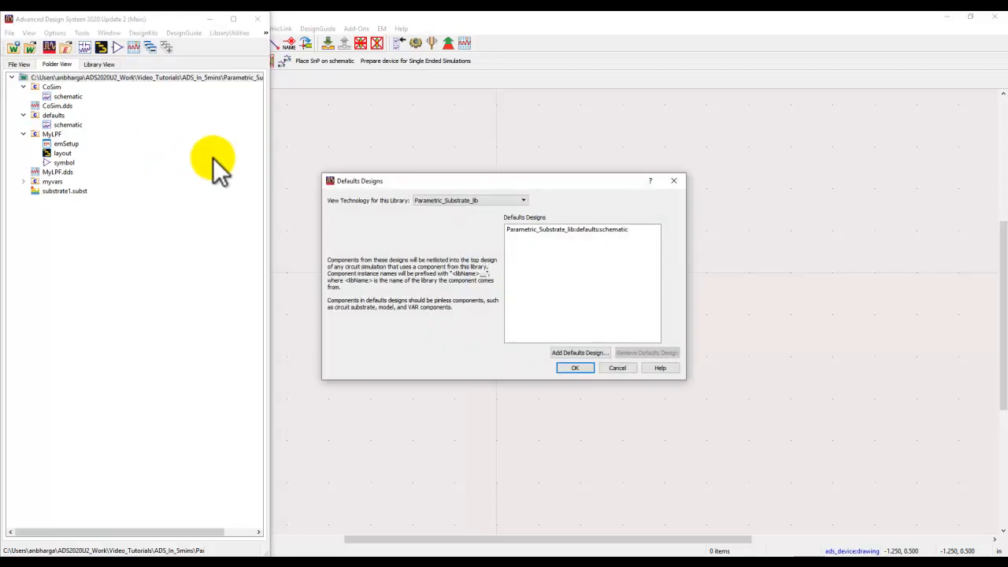
{"action": "left_click", "coordinate": [568, 354]}
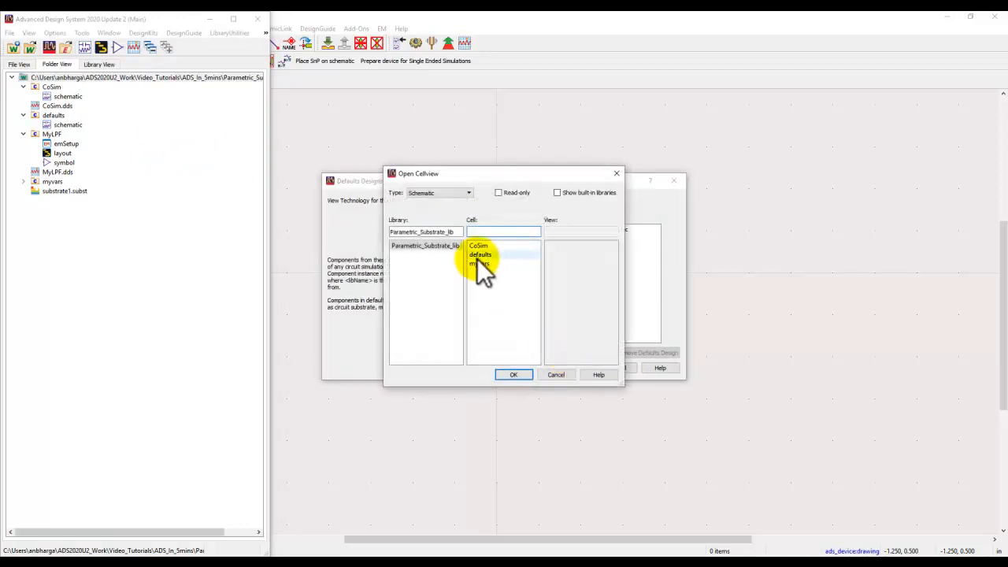
{"action": "left_click", "coordinate": [477, 264]}
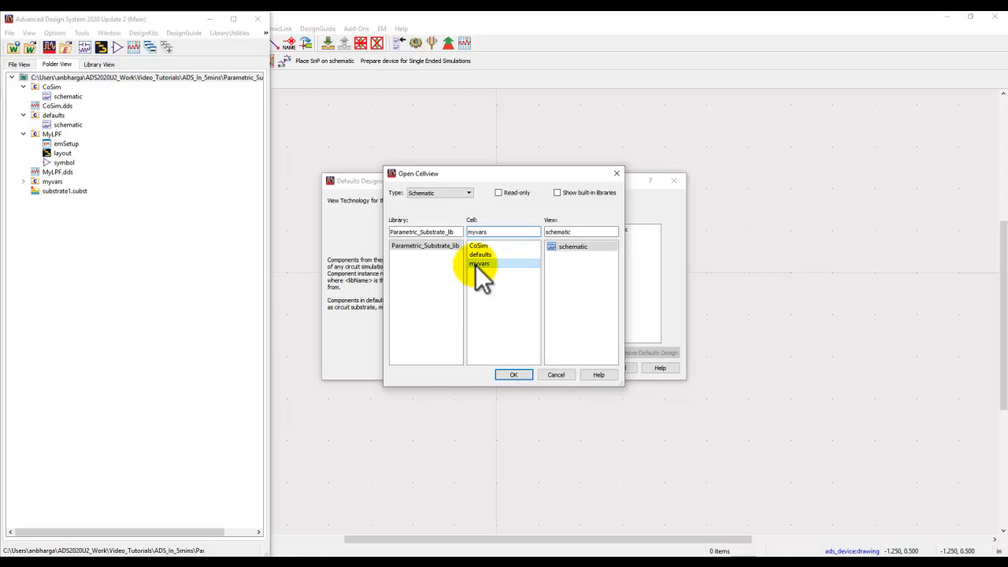
{"action": "left_click", "coordinate": [513, 375]}
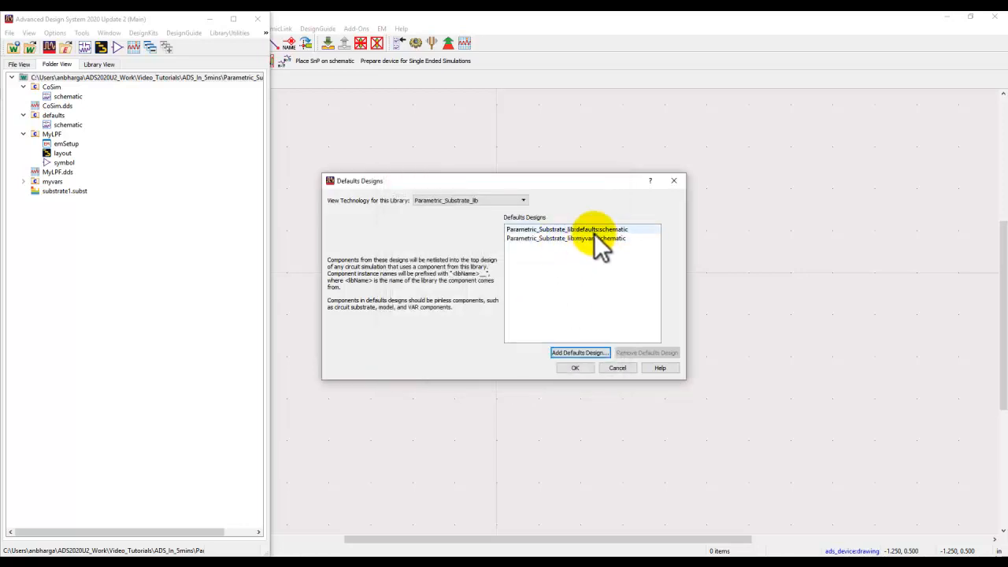
{"action": "left_click", "coordinate": [575, 368]}
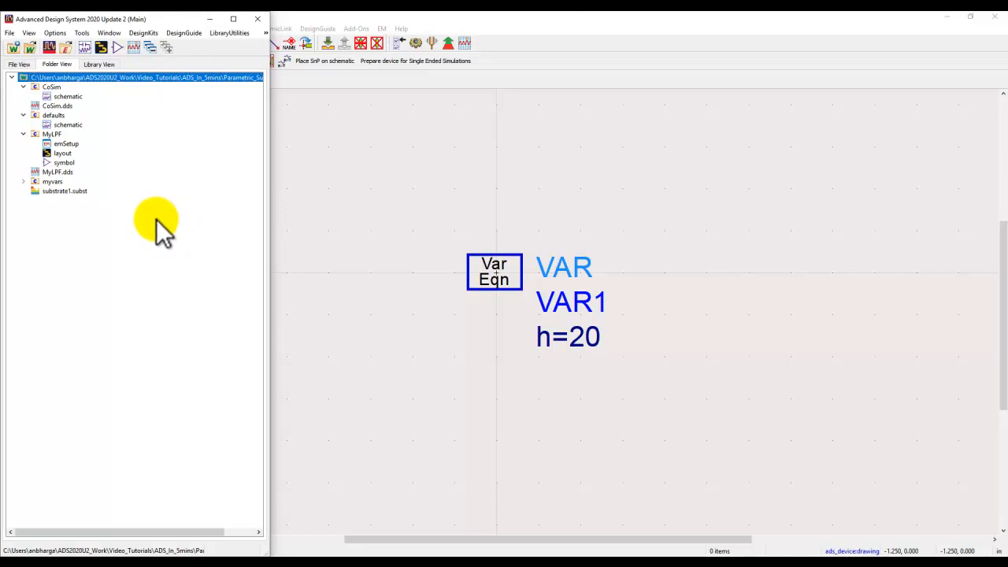
Step: Set the real permittivity of Dielectric_1 in substrate1 to the variable Er, then save and close the substrate
{"action": "double_click", "coordinate": [66, 192]}
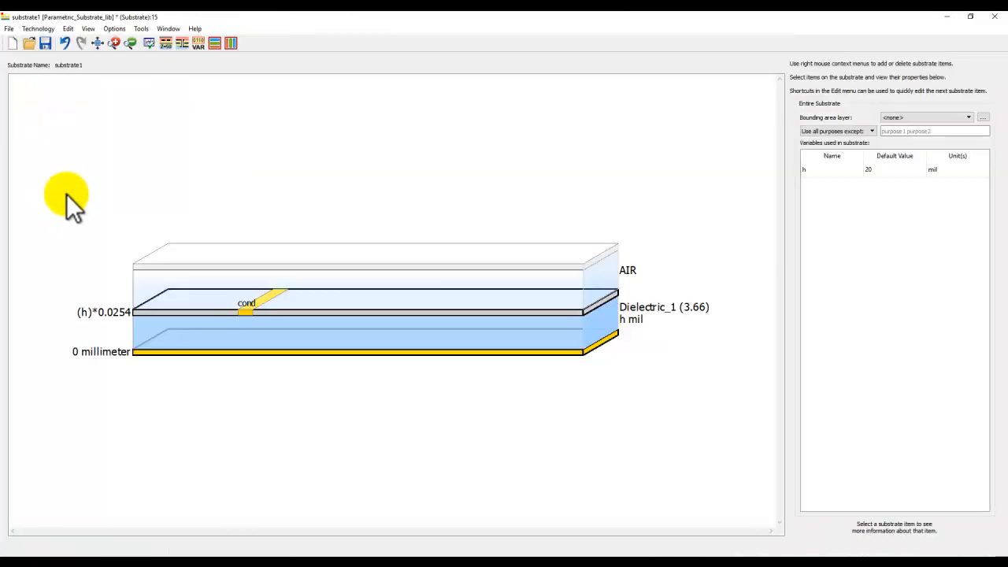
{"action": "left_click", "coordinate": [538, 329]}
{"action": "left_click", "coordinate": [983, 120]}
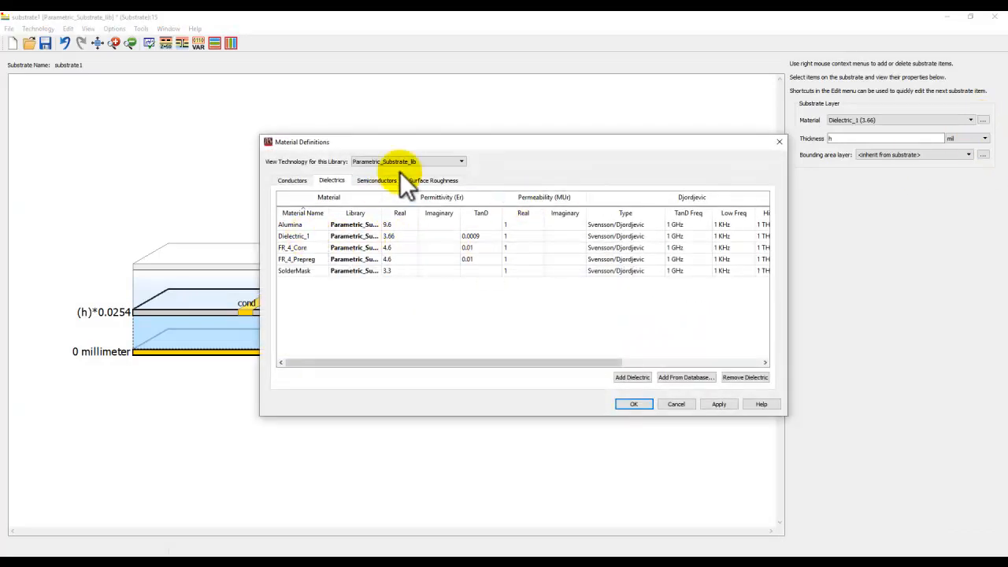
{"action": "left_click_drag", "start_coordinate": [415, 145], "coordinate": [448, 379]}
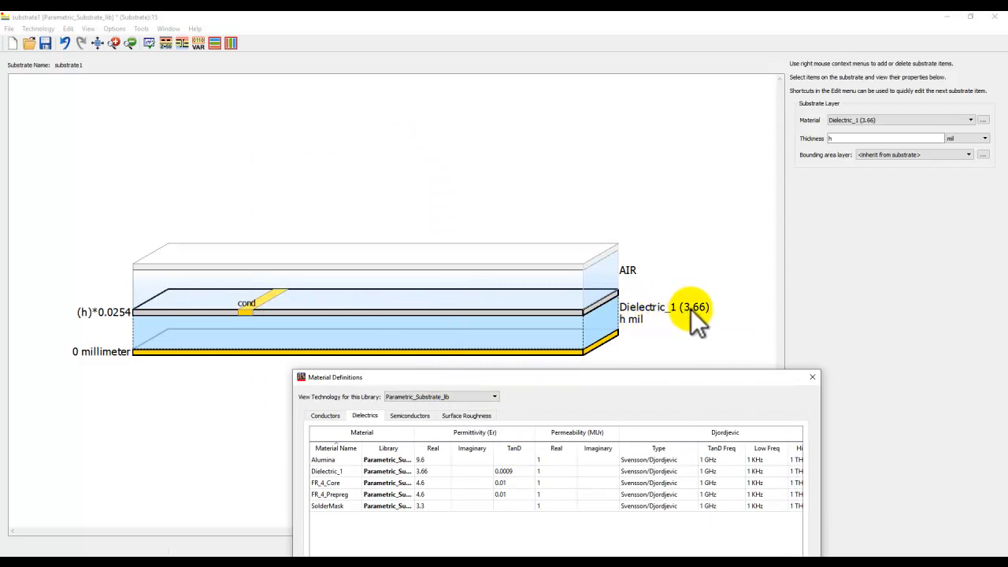
{"action": "left_click_drag", "start_coordinate": [671, 379], "coordinate": [525, 207]}
{"action": "double_click", "coordinate": [351, 262]}
{"action": "type", "text": "Er"}
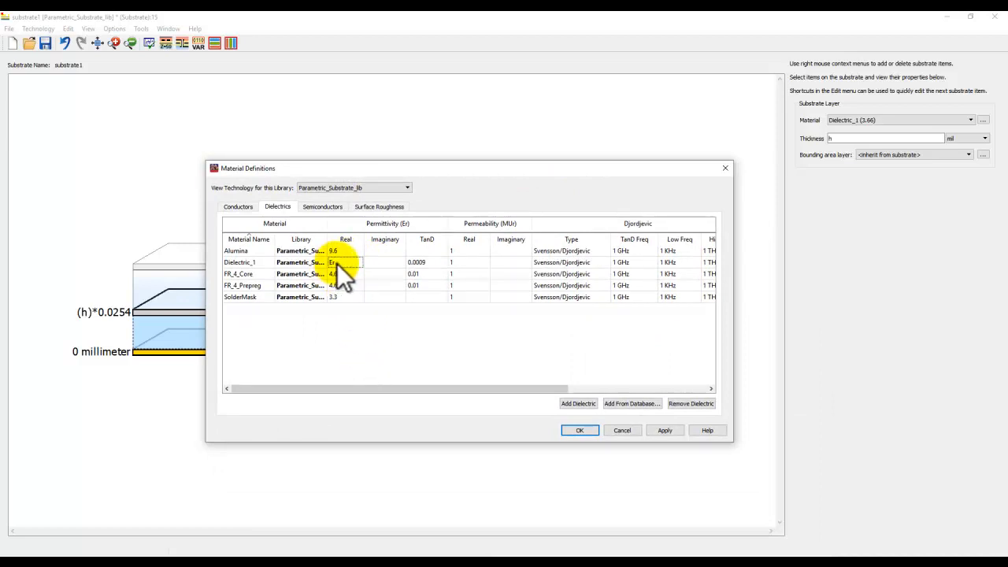
{"action": "left_click", "coordinate": [580, 430]}
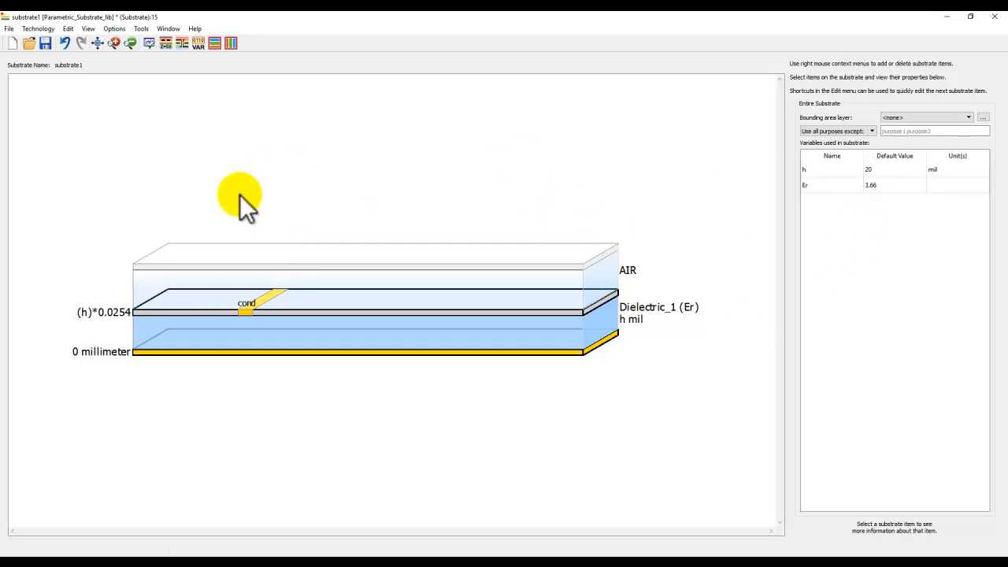
{"action": "left_click", "coordinate": [45, 43]}
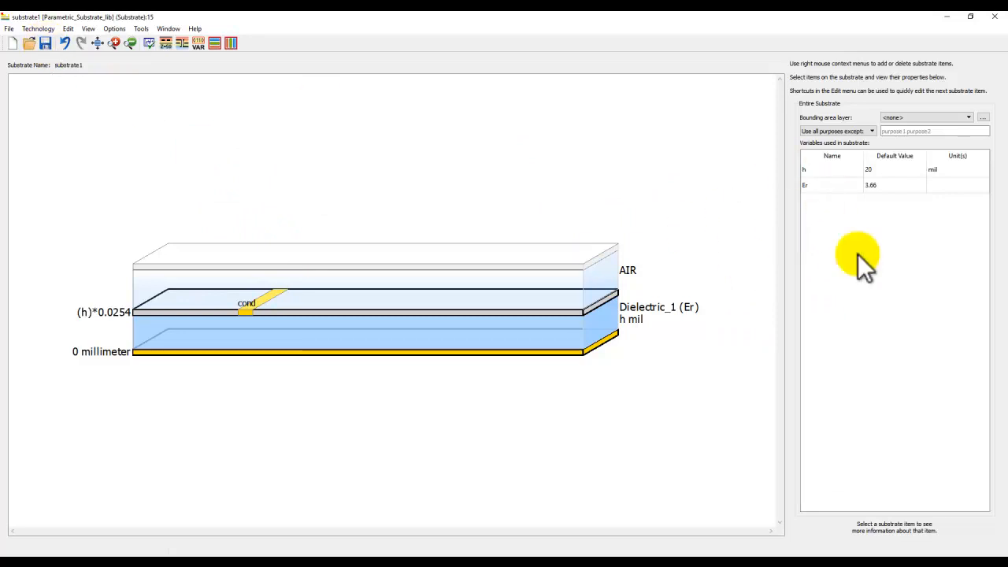
{"action": "left_click", "coordinate": [995, 17]}
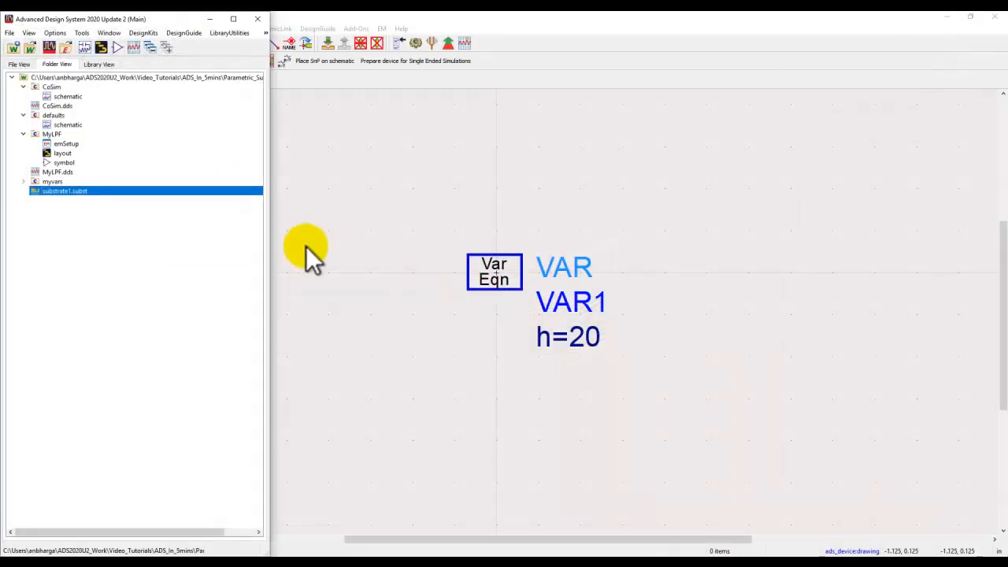
Step: Open the MyLPF layout's EM setup, and view the cell's symbol from it
{"action": "double_click", "coordinate": [59, 153]}
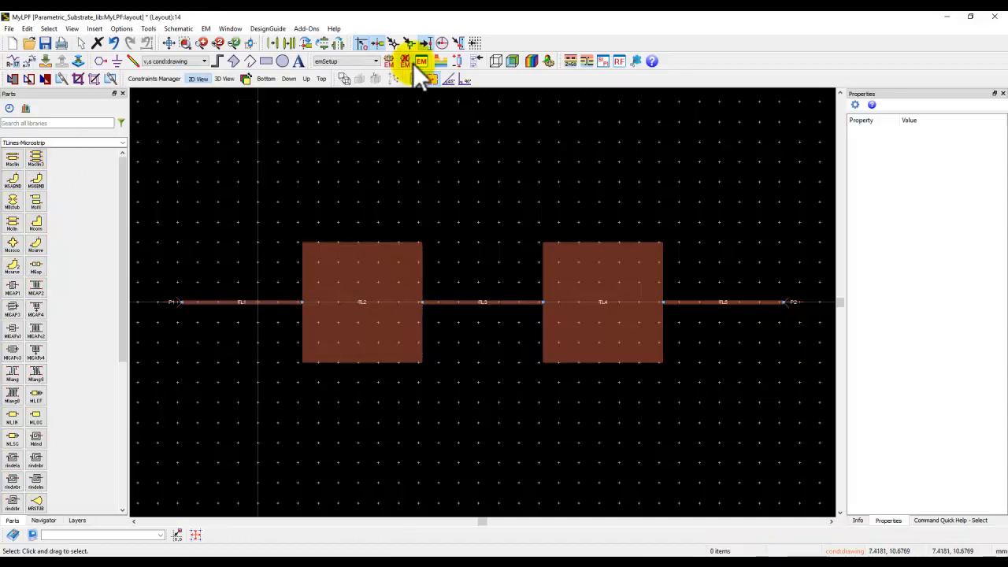
{"action": "left_click", "coordinate": [420, 61]}
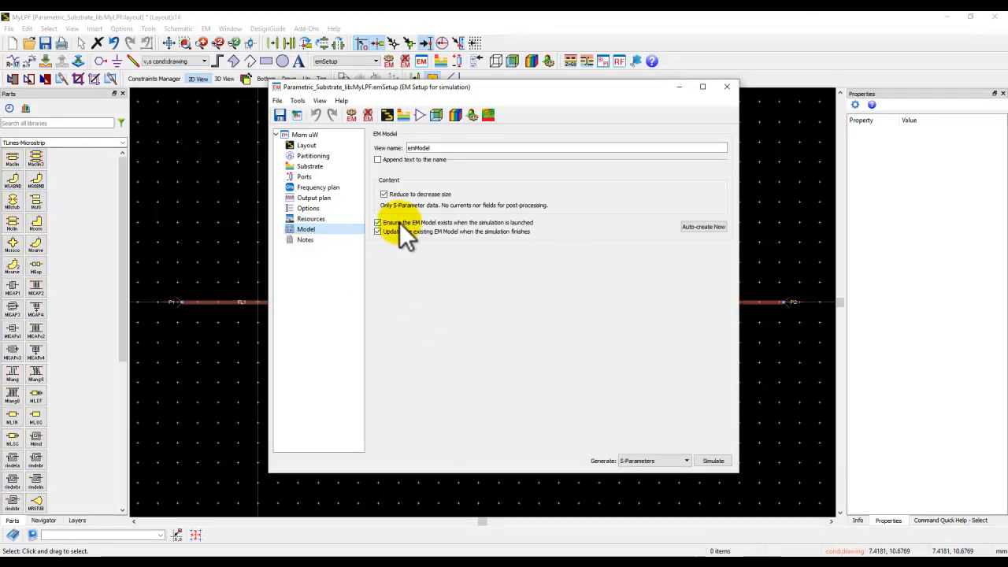
{"action": "left_click", "coordinate": [415, 116]}
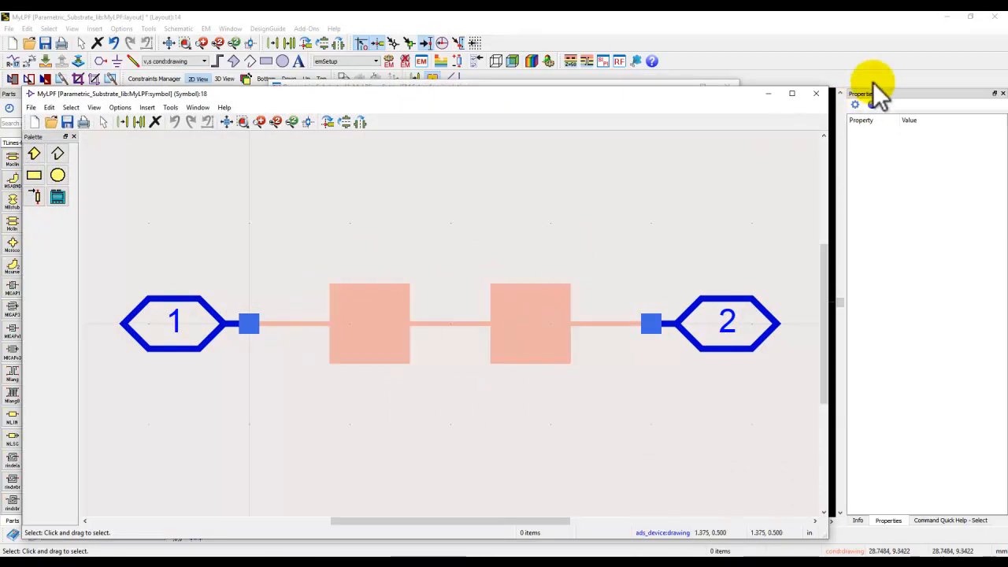
{"action": "left_click", "coordinate": [816, 96]}
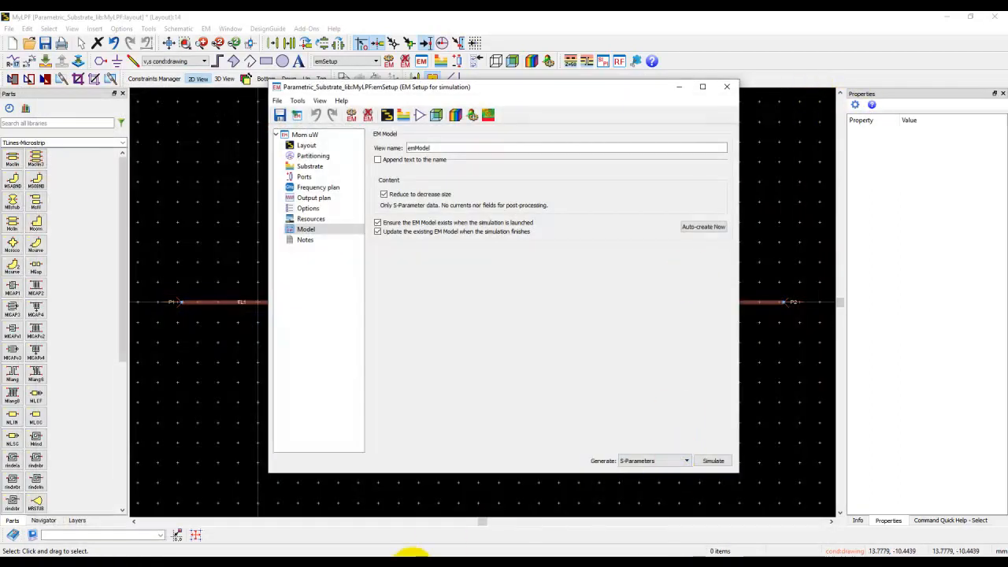
Step: Bring up the workspace window alongside the EM setup, run the S-parameter simulation of MyLPF, and close the result plots
{"action": "mouse_move", "coordinate": [409, 555]}
{"action": "left_click", "coordinate": [218, 538]}
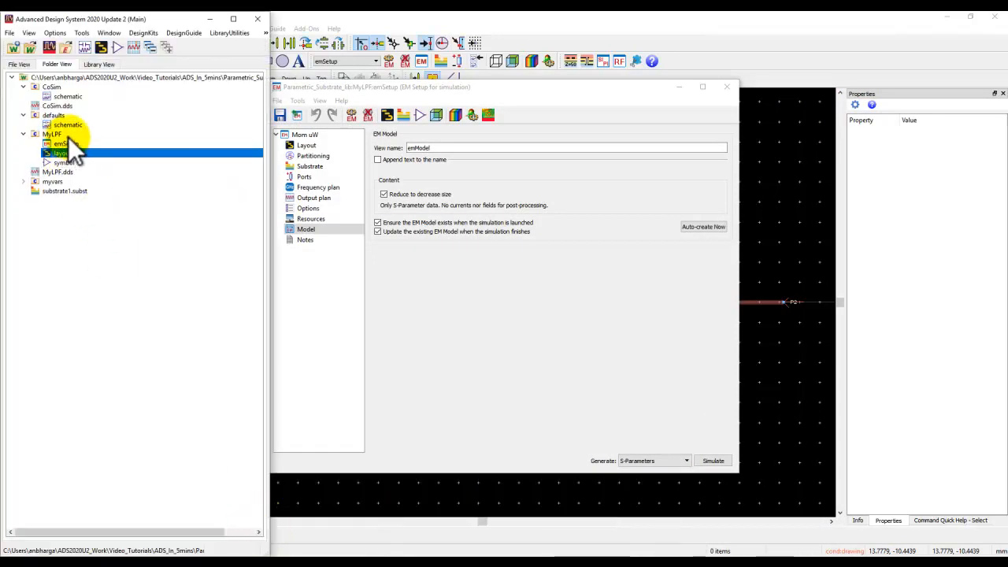
{"action": "left_click", "coordinate": [714, 460]}
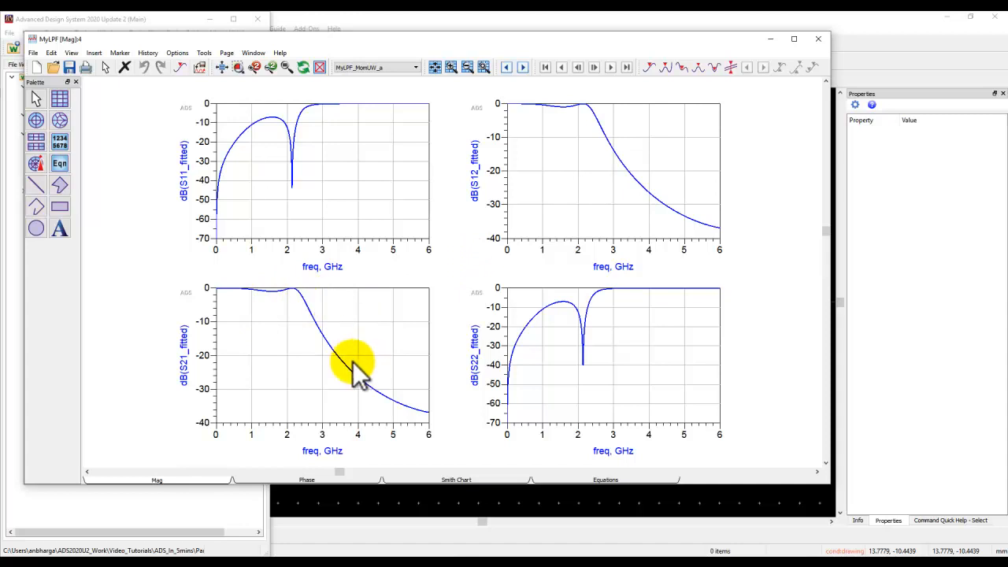
{"action": "left_click", "coordinate": [818, 39]}
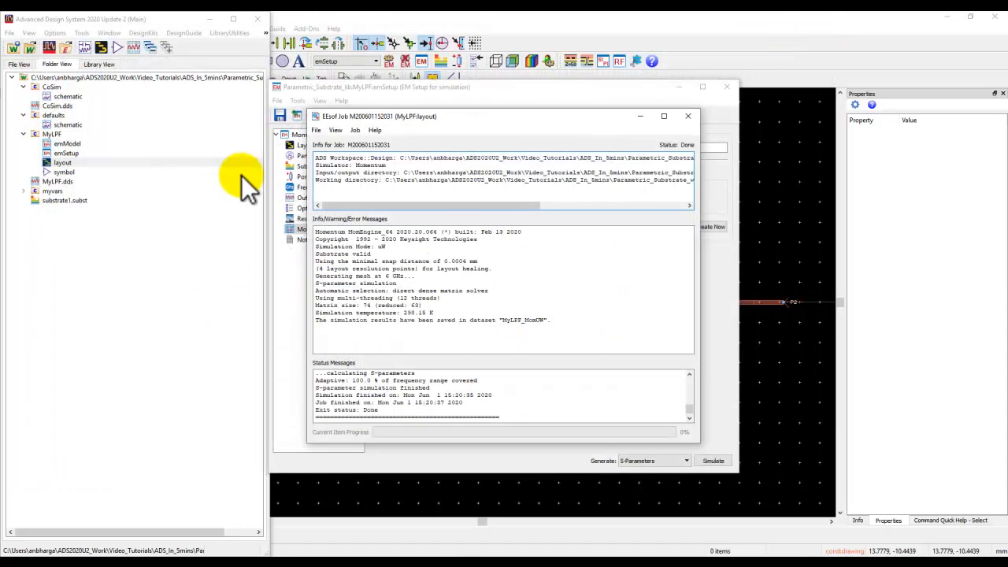
Step: Examine the available data in the database of MyLPF's emModel, and close the model, job and EM setup windows
{"action": "double_click", "coordinate": [64, 143]}
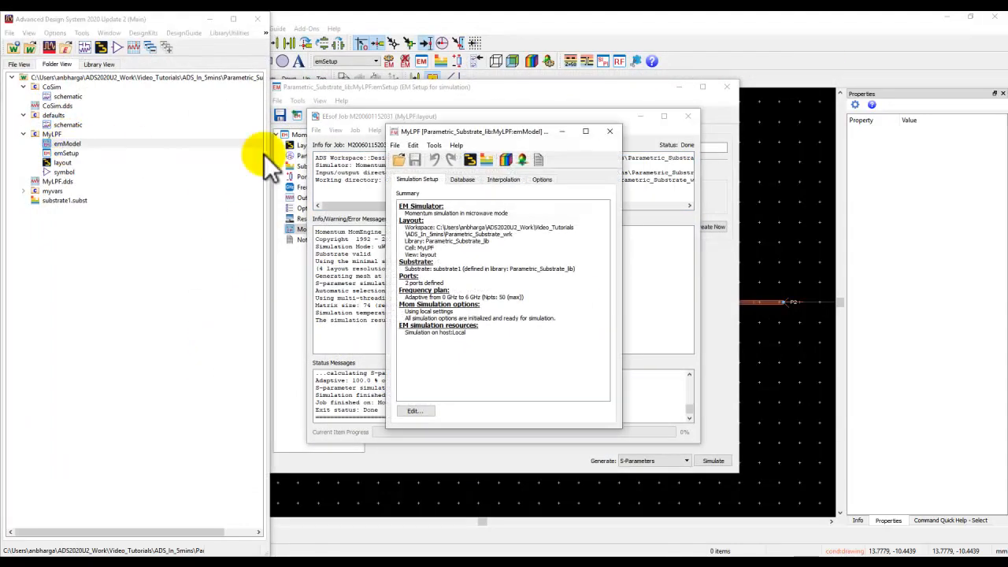
{"action": "left_click", "coordinate": [469, 180]}
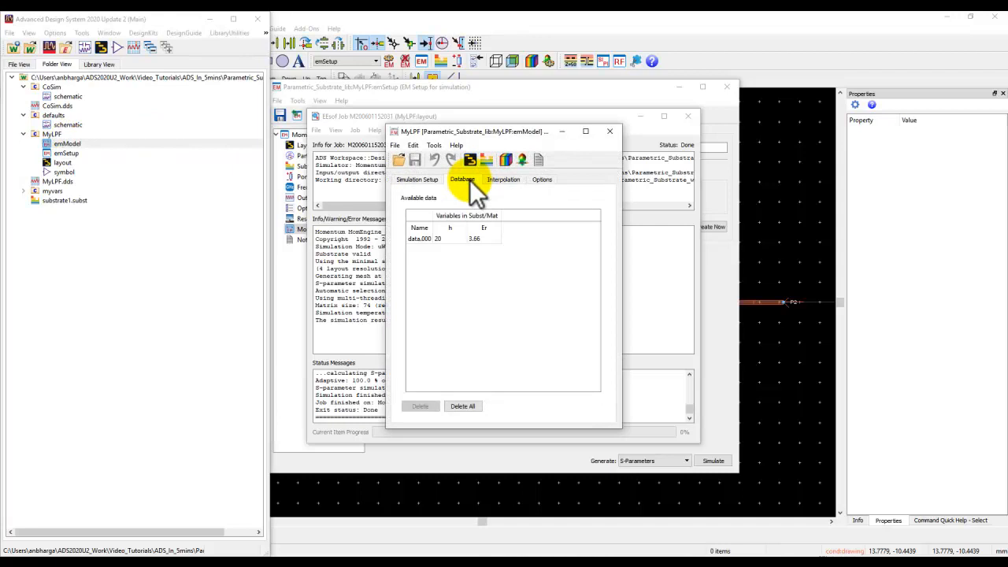
{"action": "left_click", "coordinate": [411, 239]}
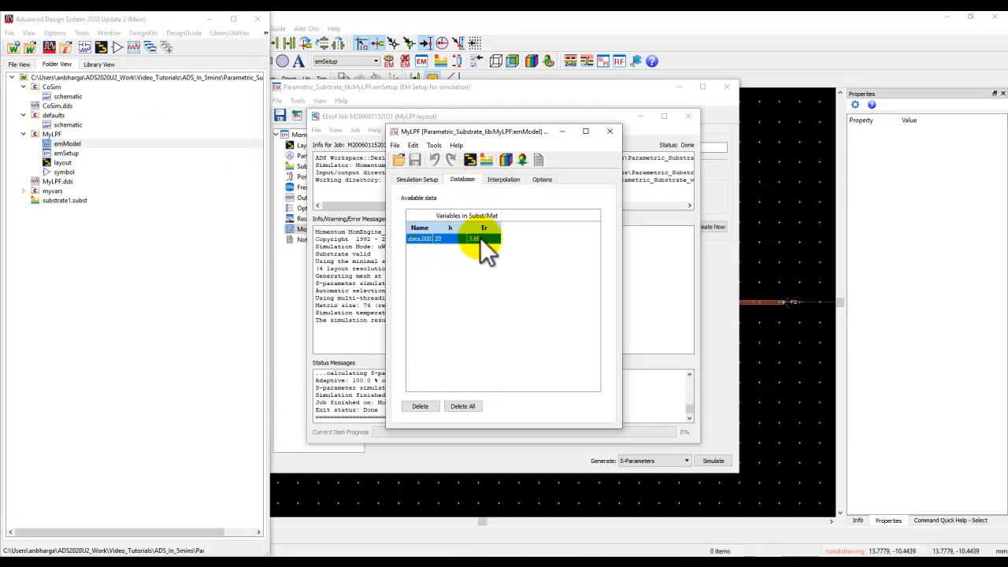
{"action": "left_click", "coordinate": [610, 131]}
{"action": "left_click", "coordinate": [688, 116]}
{"action": "left_click", "coordinate": [727, 87]}
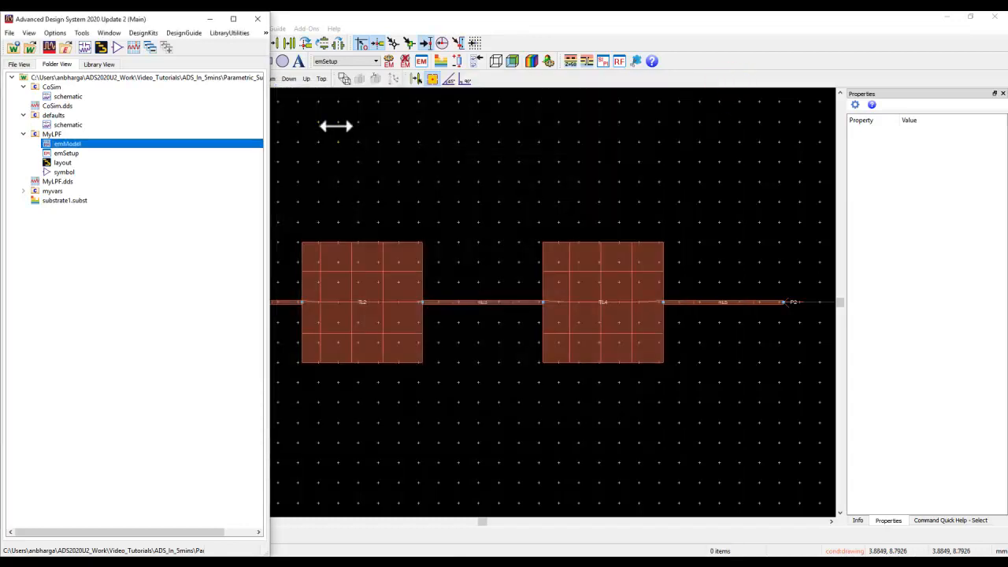
Step: Open the CoSim schematic and place the MyLPF symbol in the gap between Term1 and Term2
{"action": "left_click", "coordinate": [53, 95]}
{"action": "double_click", "coordinate": [52, 93]}
{"action": "left_click_drag", "start_coordinate": [153, 34], "coordinate": [438, 69]}
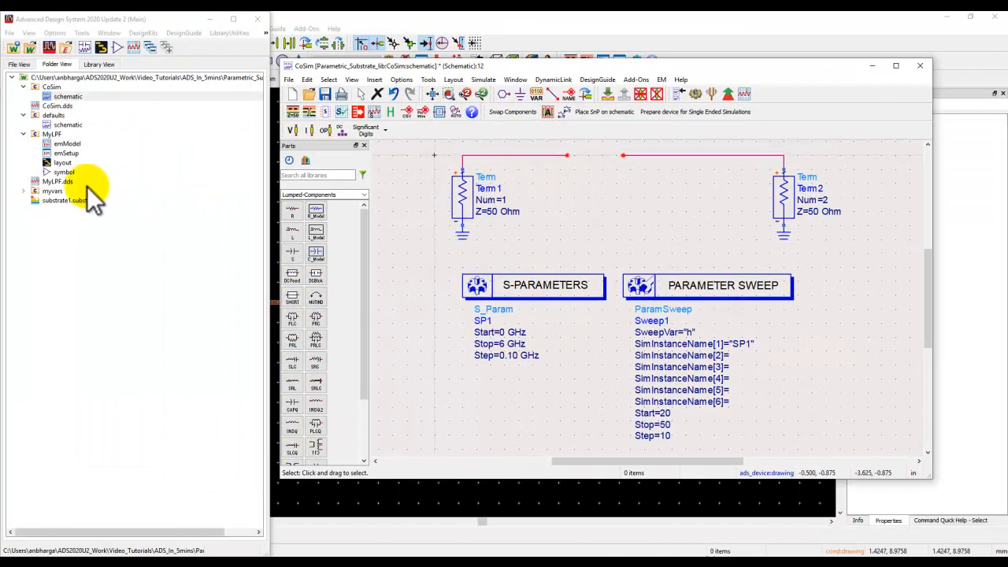
{"action": "left_click", "coordinate": [65, 171]}
{"action": "left_click_drag", "start_coordinate": [549, 168], "coordinate": [551, 167]}
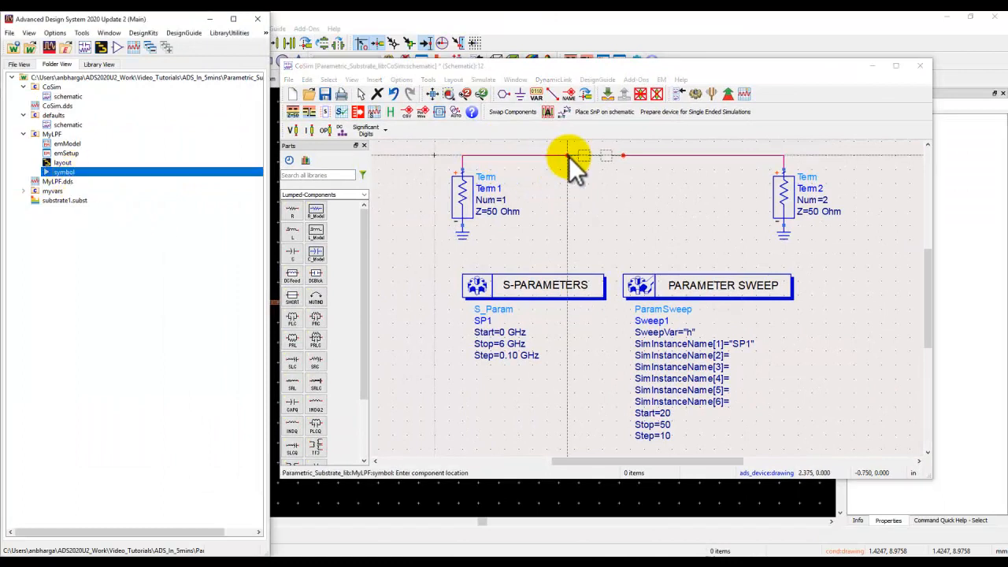
{"action": "left_click", "coordinate": [567, 155]}
{"action": "key", "text": "Escape"}
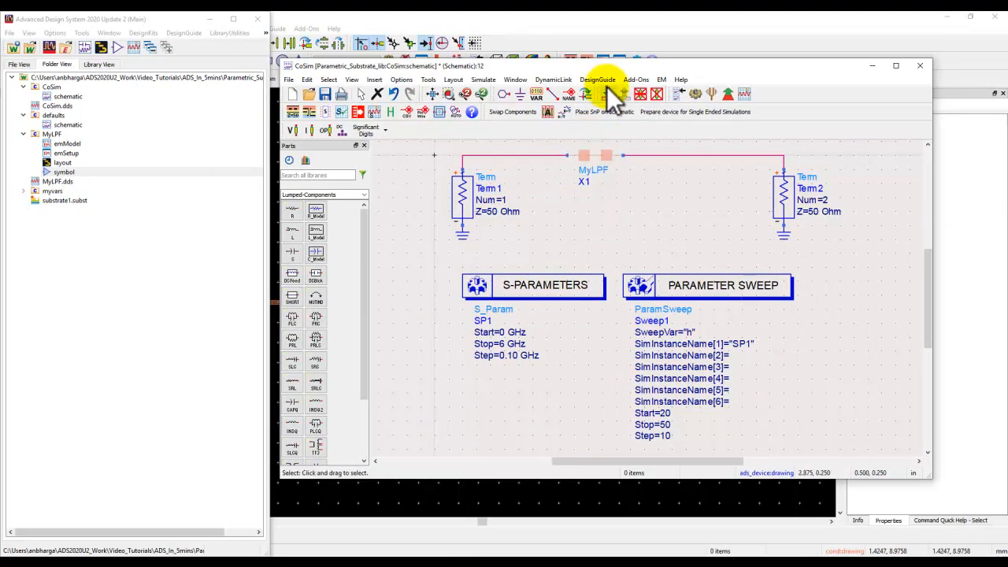
Step: Maximize the CoSim schematic, run its simulation, and review the sweep and simulation settings of the Parameter Sweep controller
{"action": "double_click", "coordinate": [618, 67]}
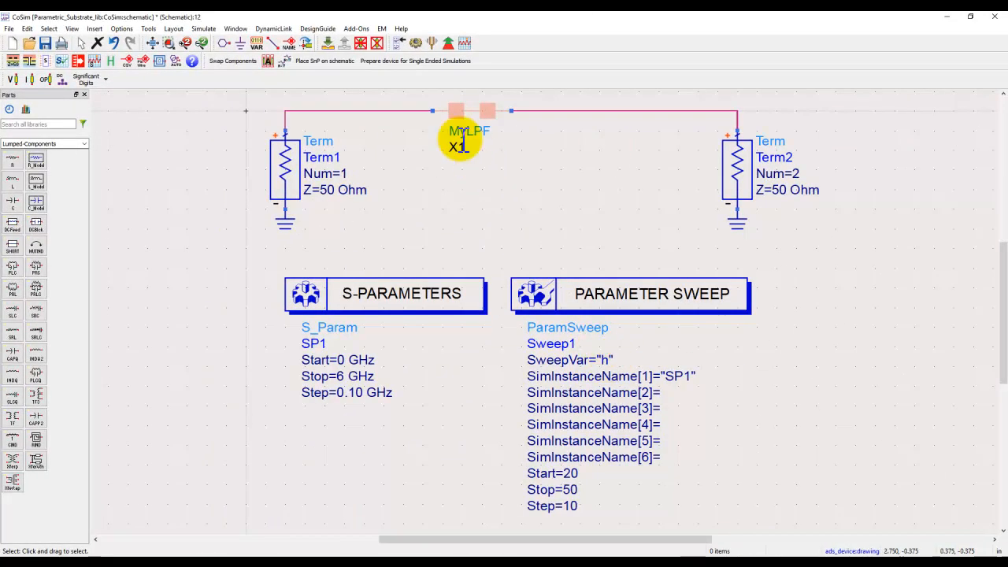
{"action": "left_click", "coordinate": [414, 42]}
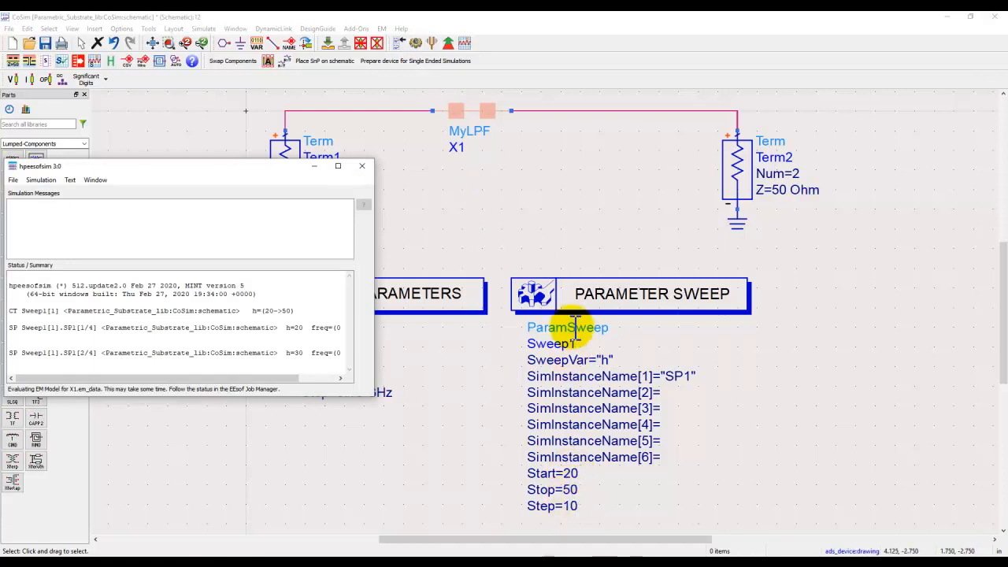
{"action": "double_click", "coordinate": [570, 303]}
{"action": "left_click", "coordinate": [39, 85]}
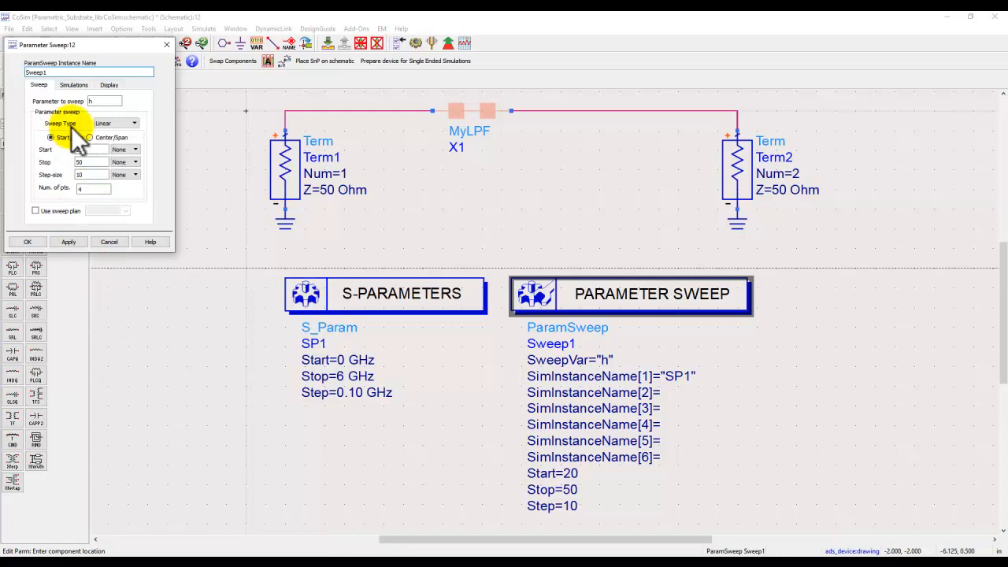
{"action": "left_click", "coordinate": [74, 84]}
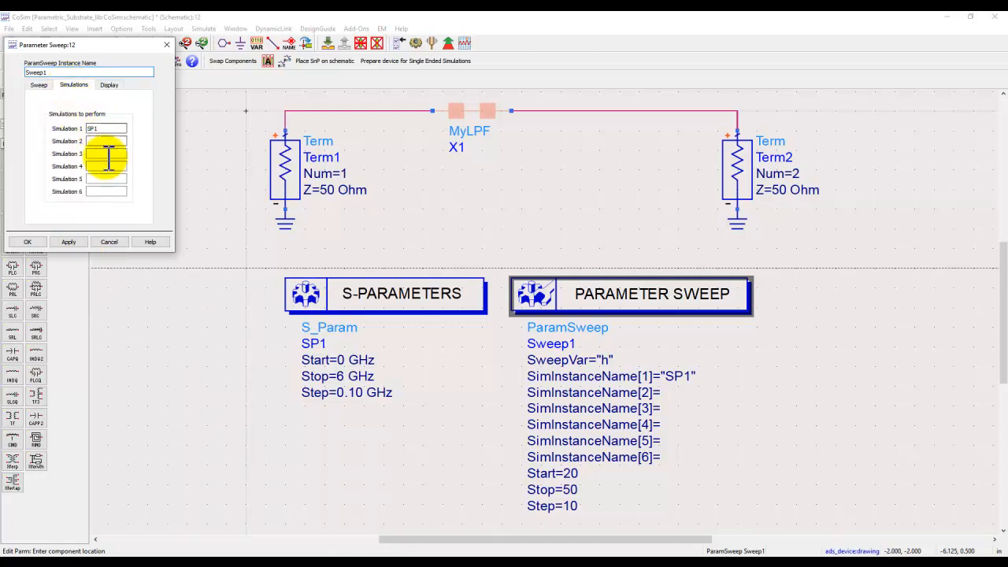
{"action": "left_click", "coordinate": [110, 242]}
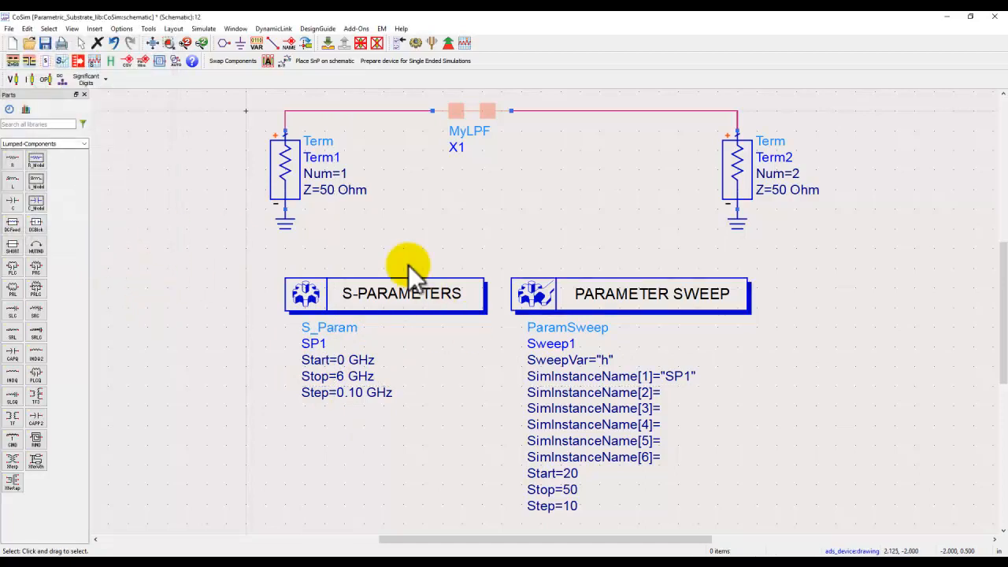
Step: View the CoSim S-parameter plots and the finished EM jobs, and close the job manager
{"action": "left_click", "coordinate": [500, 563]}
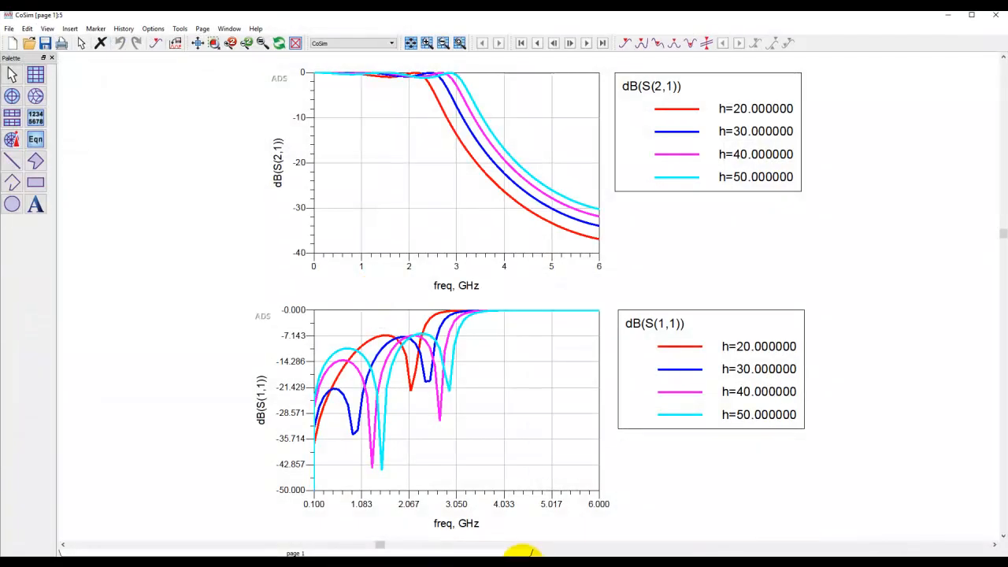
{"action": "left_click", "coordinate": [504, 560]}
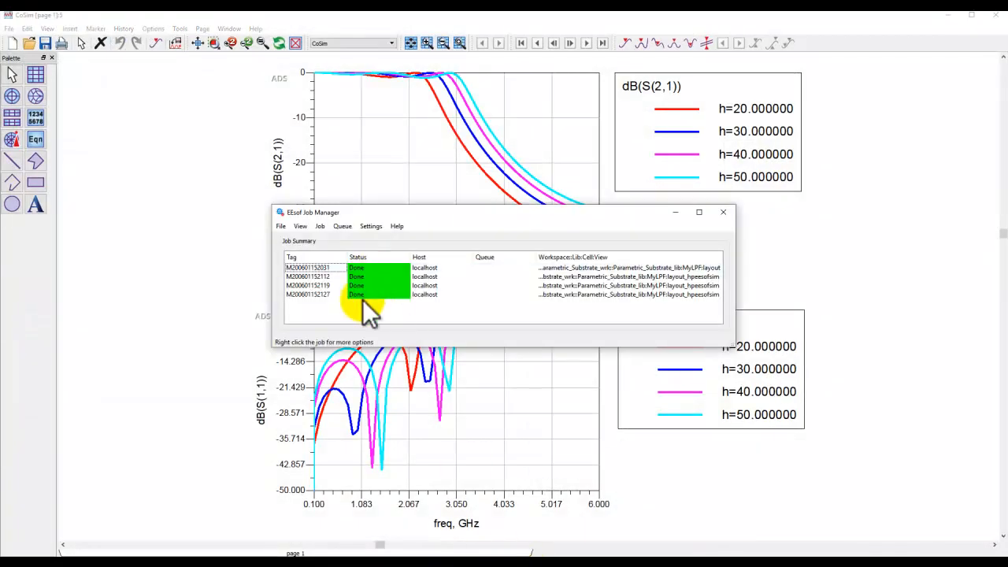
{"action": "left_click", "coordinate": [723, 212]}
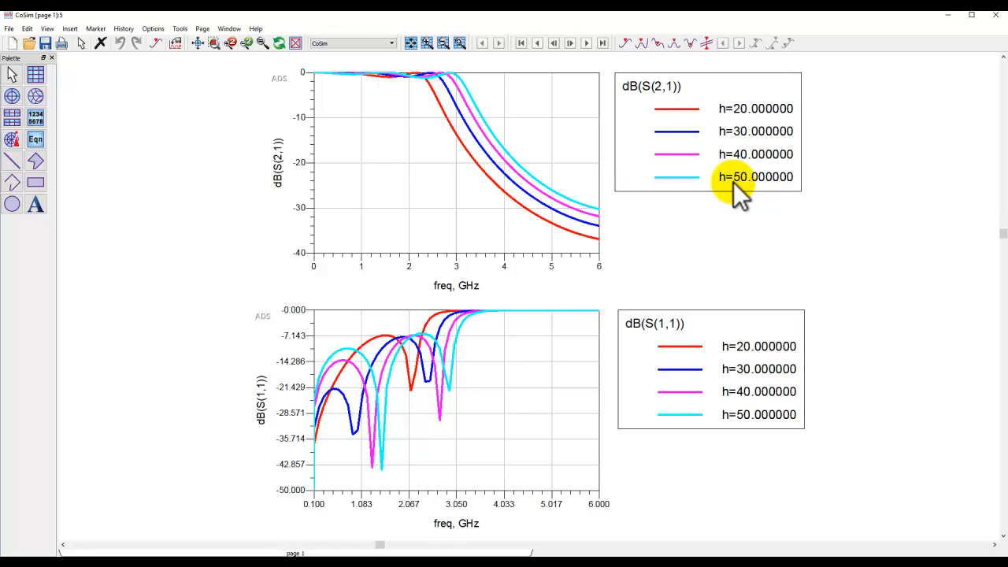
Step: Bring up the workspace window and examine the database of MyLPF's emModel, and close it
{"action": "mouse_move", "coordinate": [419, 553]}
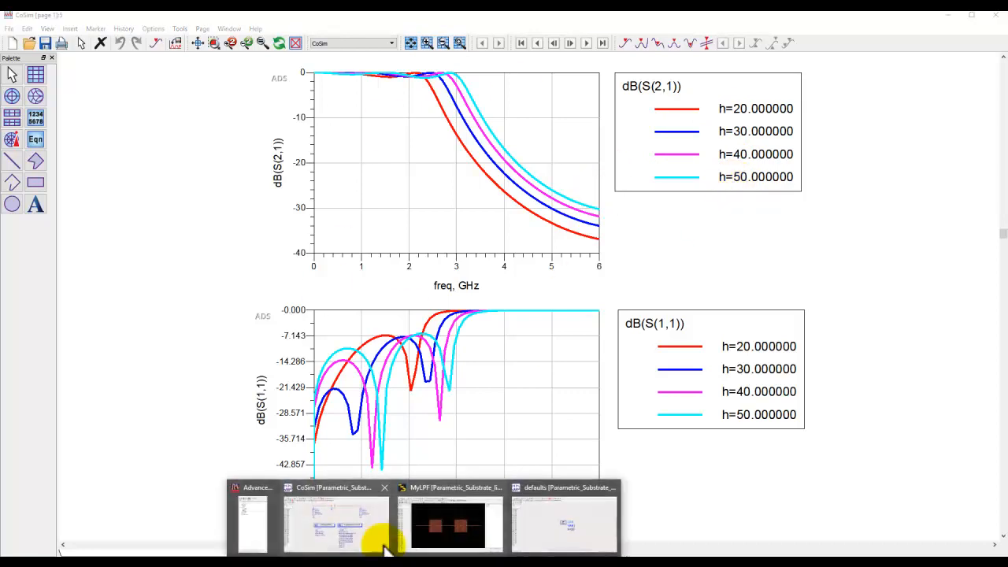
{"action": "left_click", "coordinate": [263, 515]}
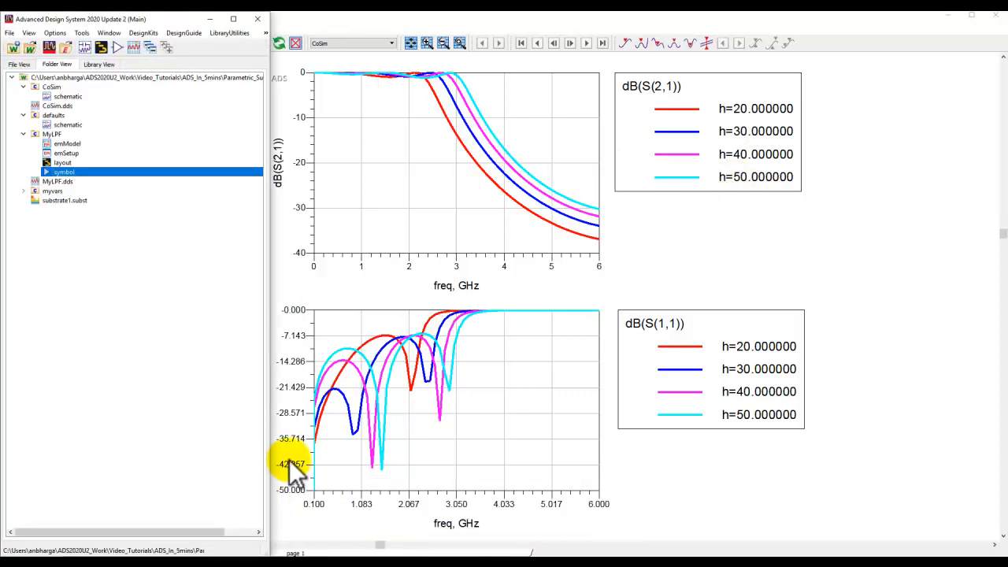
{"action": "double_click", "coordinate": [70, 144]}
{"action": "left_click", "coordinate": [463, 180]}
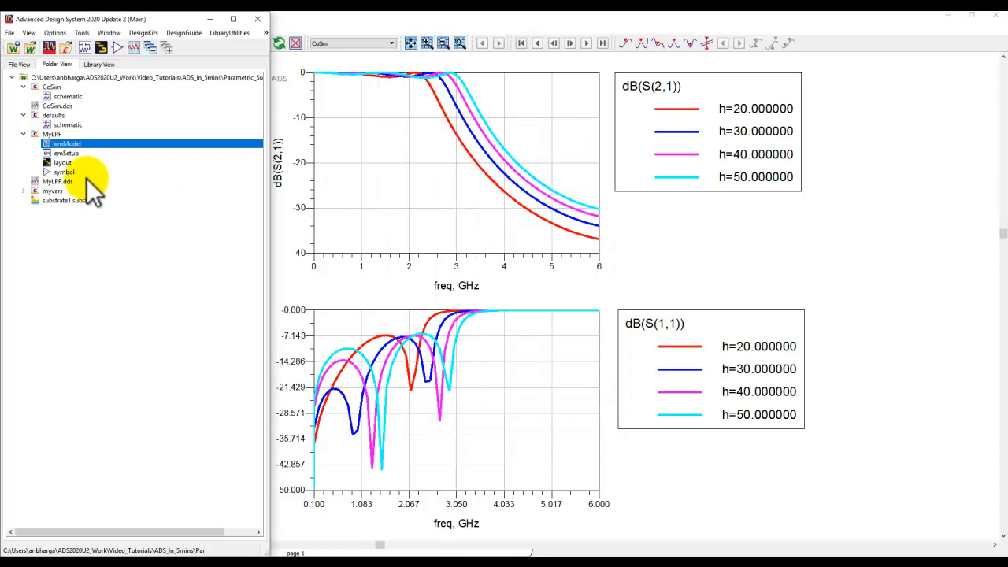
Step: Open the MyLPF layout and clear its Momentum mesh
{"action": "double_click", "coordinate": [63, 162]}
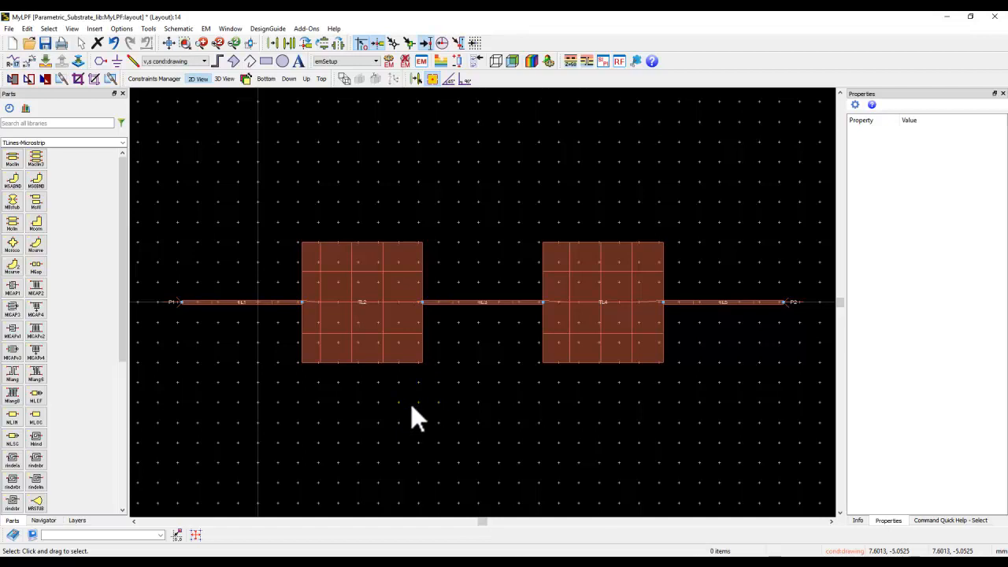
{"action": "left_click", "coordinate": [206, 29]}
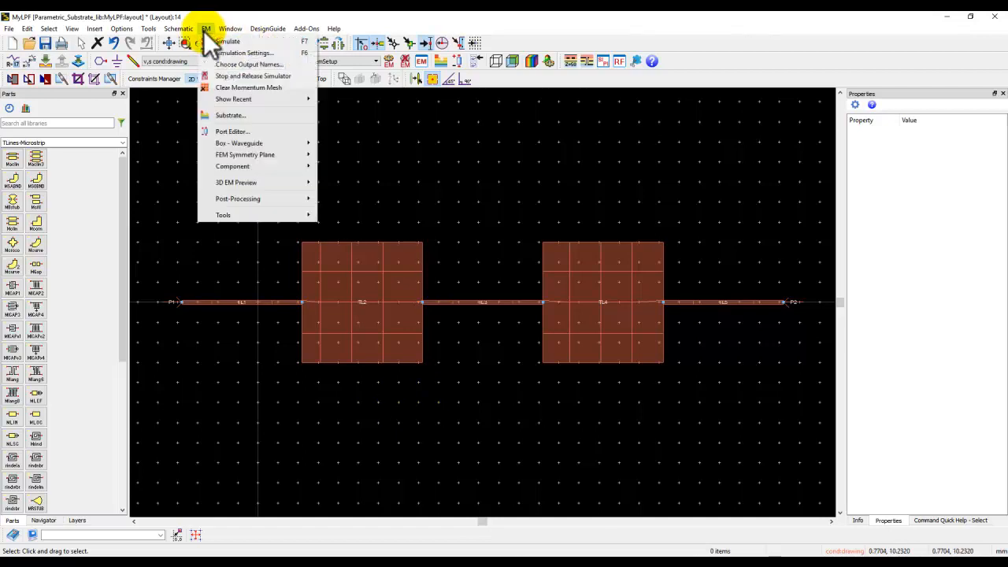
{"action": "left_click", "coordinate": [230, 79]}
{"action": "scroll", "coordinate": [283, 321], "scroll_direction": "up", "scroll_amount": 2}
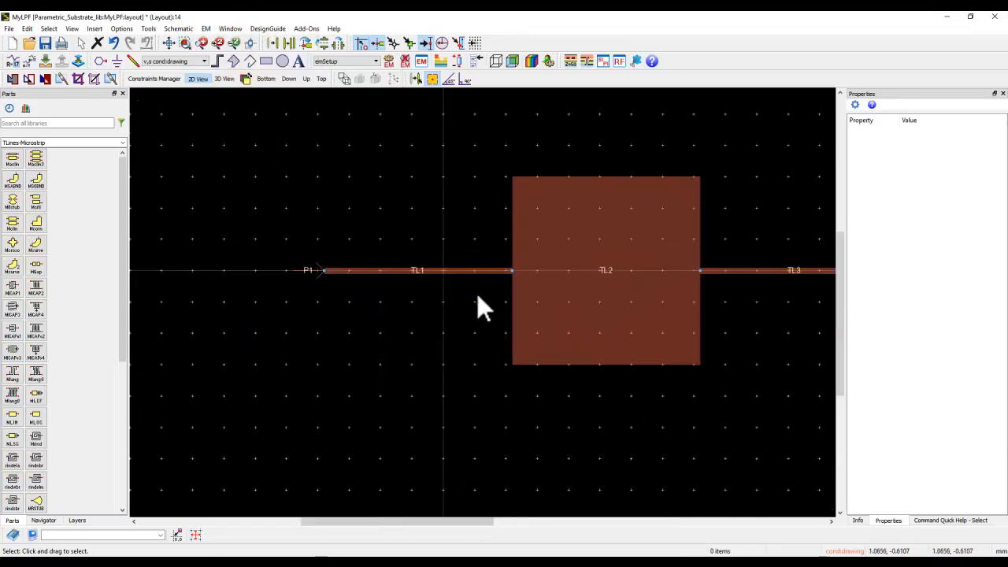
Step: View the Subnetwork parameter type in the layout's EM design parameters, and leave without adding a parameter
{"action": "left_click", "coordinate": [205, 29]}
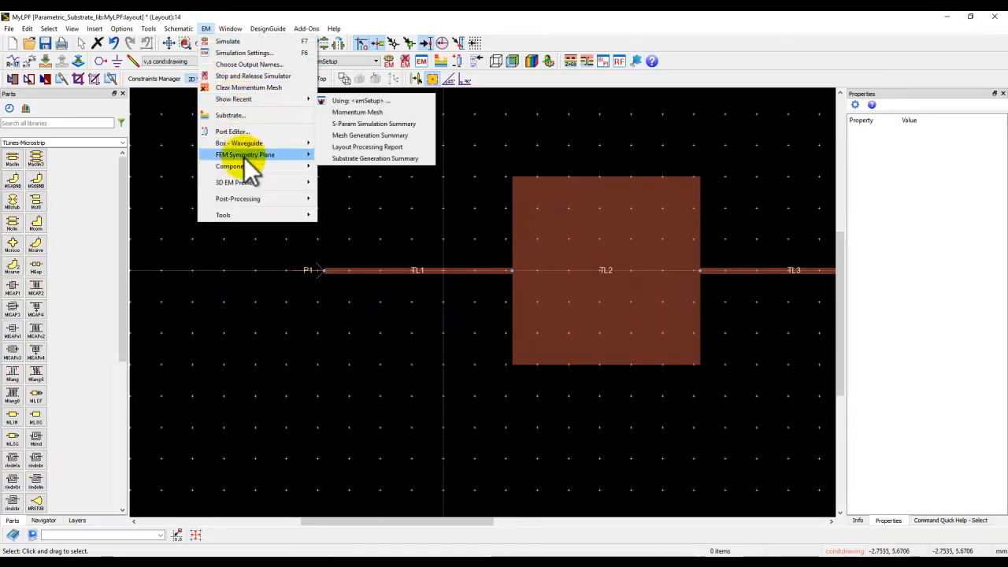
{"action": "mouse_move", "coordinate": [252, 166]}
{"action": "left_click", "coordinate": [350, 180]}
{"action": "left_click", "coordinate": [236, 109]}
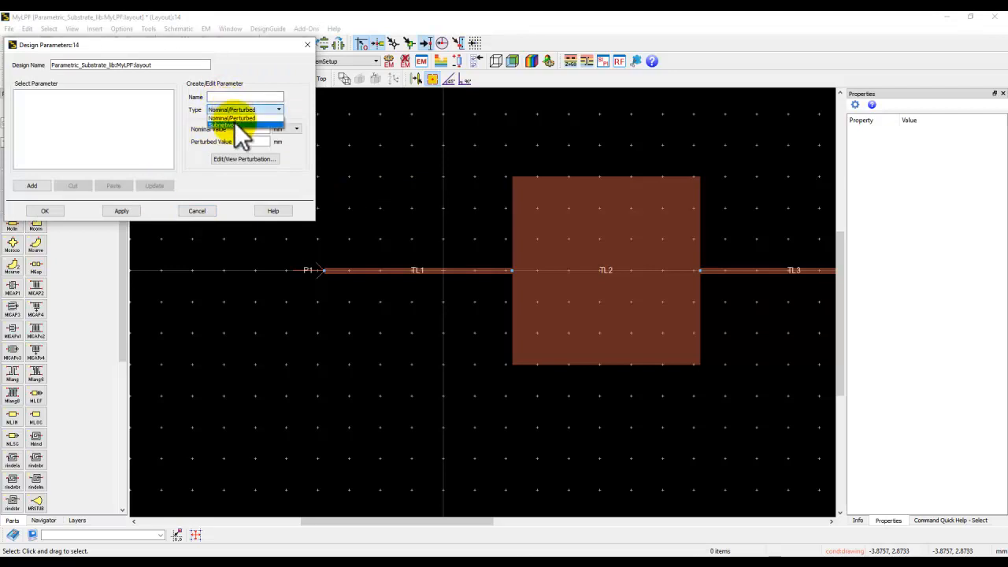
{"action": "left_click", "coordinate": [241, 126]}
{"action": "left_click", "coordinate": [228, 98]}
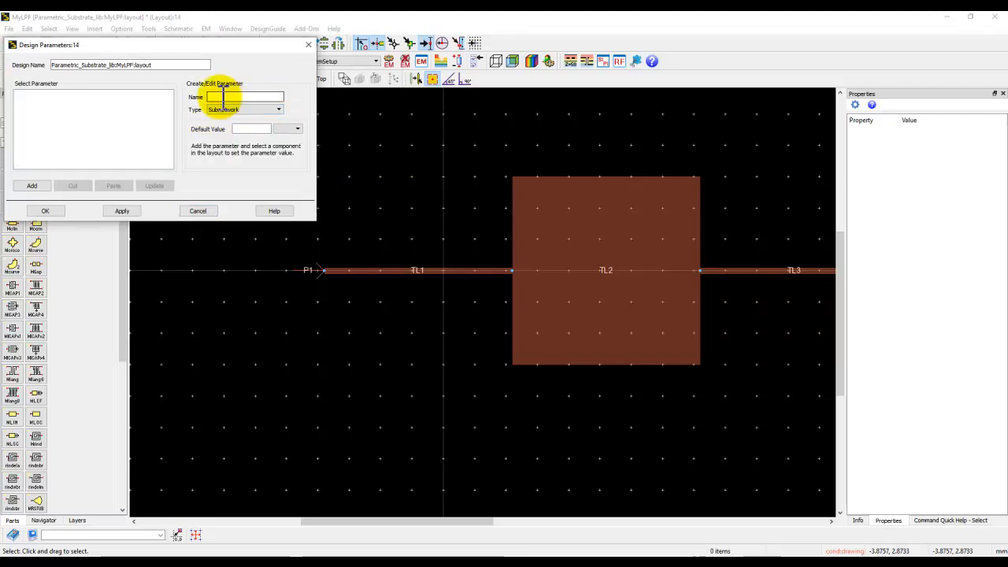
{"action": "left_click", "coordinate": [201, 211]}
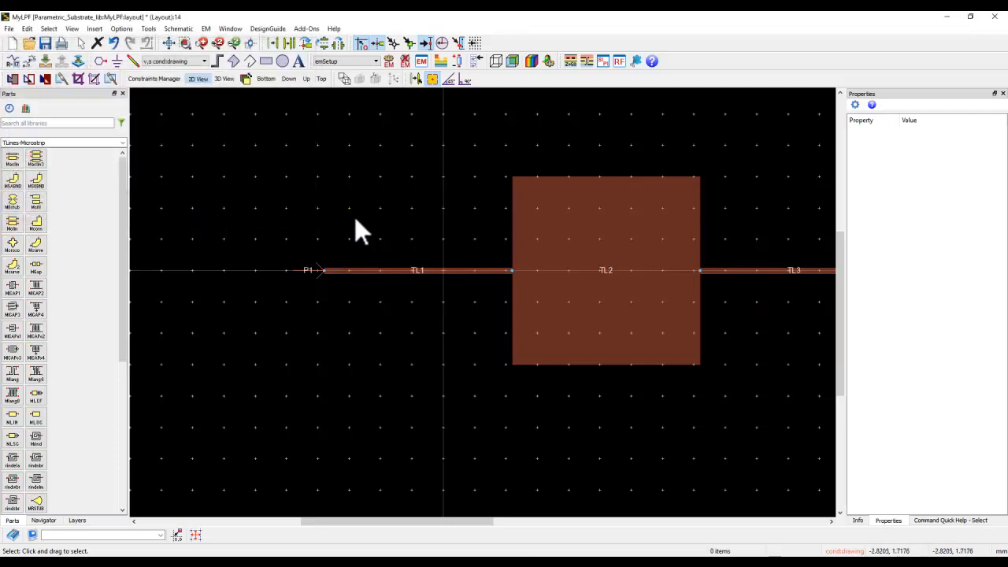
Step: Set the width W of microstrip line TL1 to the variable w in mm, and check the resized line
{"action": "double_click", "coordinate": [361, 270]}
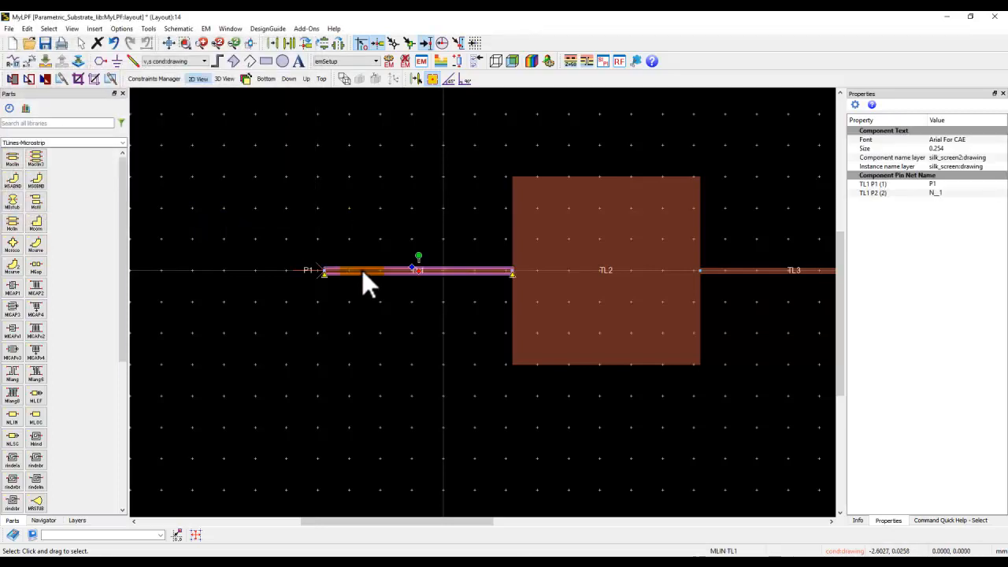
{"action": "left_click", "coordinate": [70, 126]}
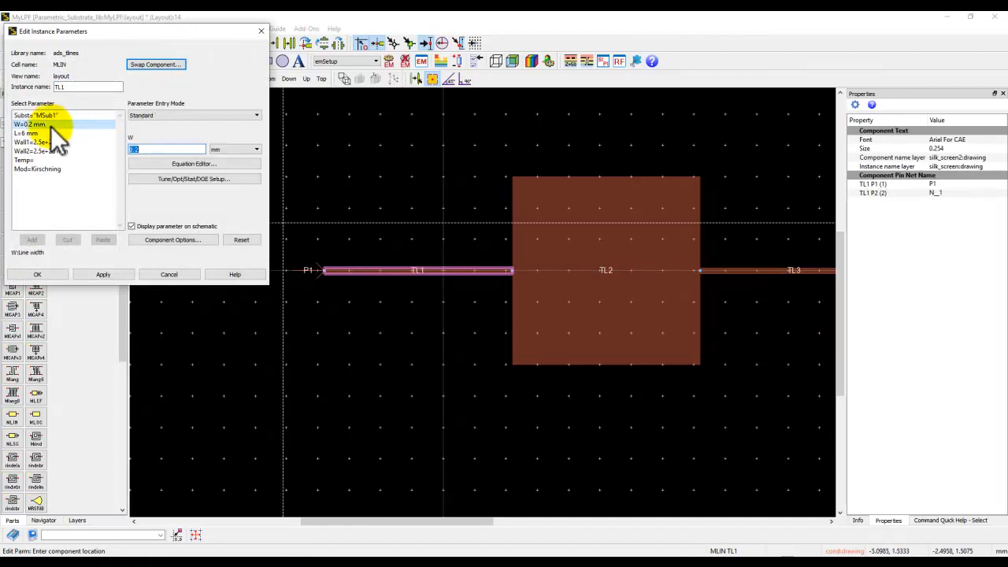
{"action": "double_click", "coordinate": [178, 149]}
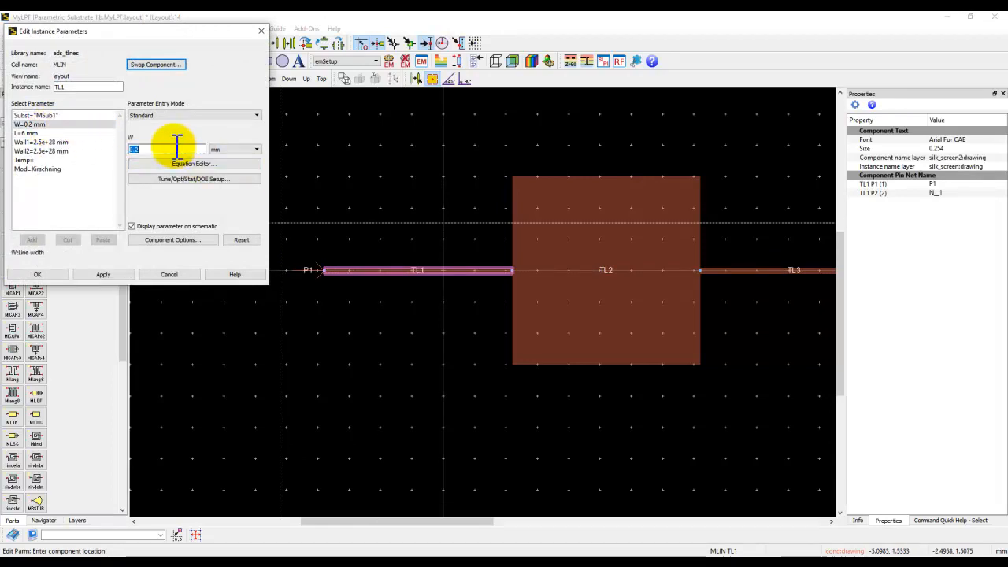
{"action": "type", "text": "w"}
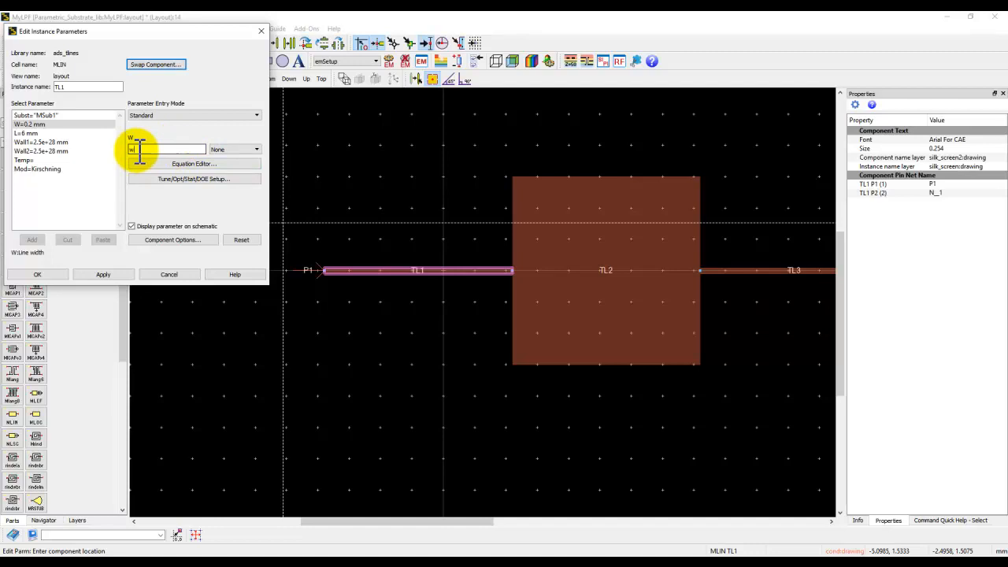
{"action": "left_click", "coordinate": [236, 149]}
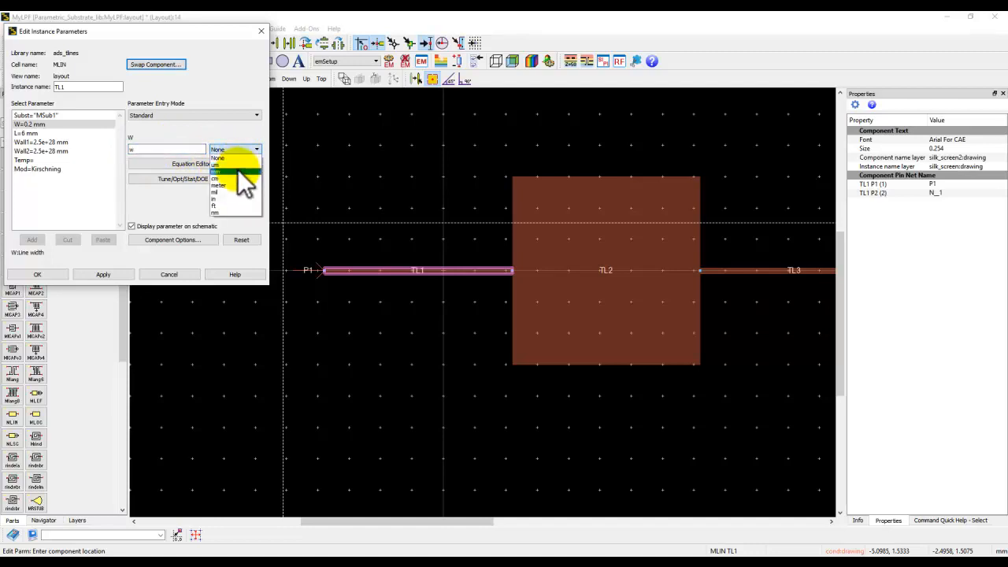
{"action": "left_click", "coordinate": [235, 171]}
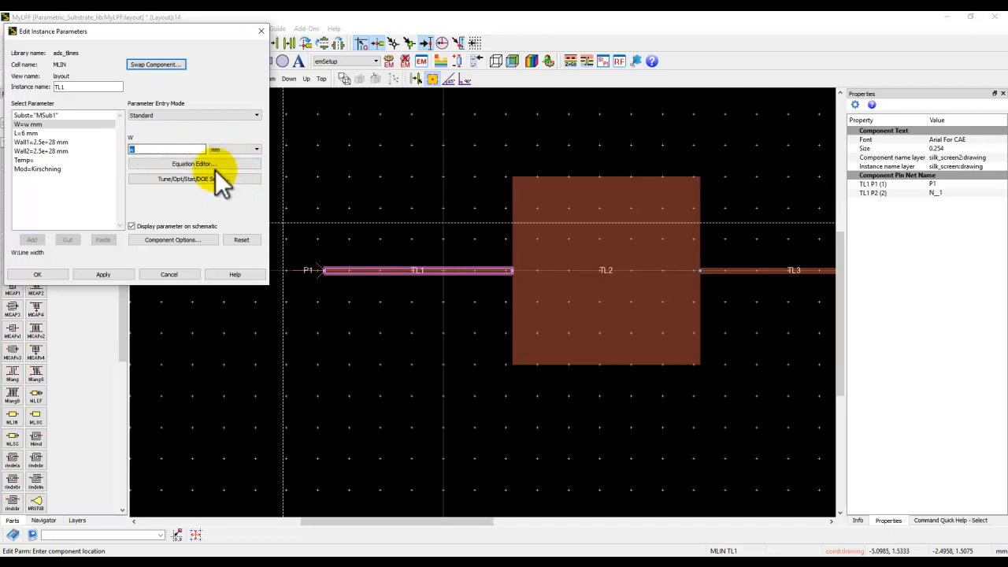
{"action": "left_click", "coordinate": [39, 275]}
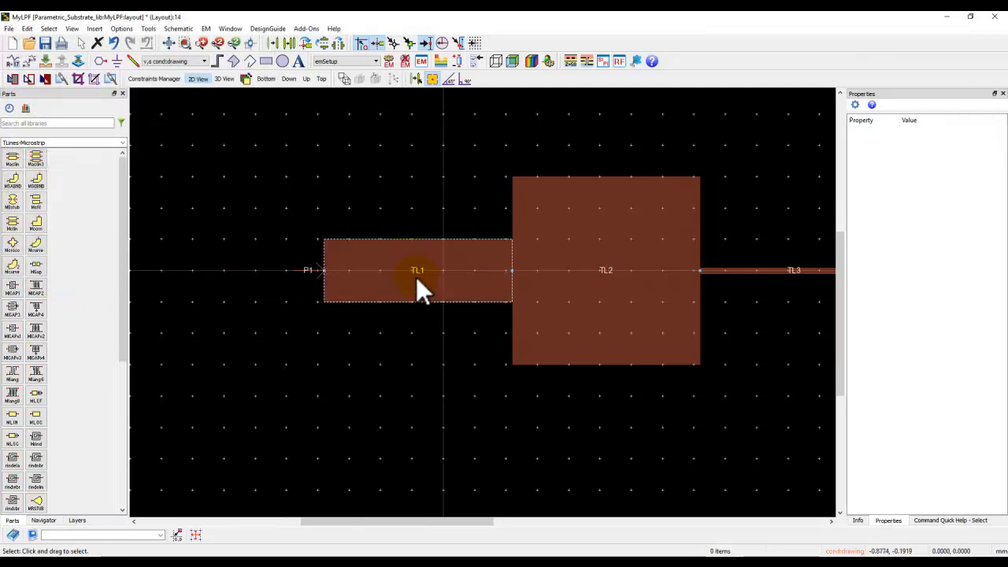
{"action": "left_click", "coordinate": [405, 289]}
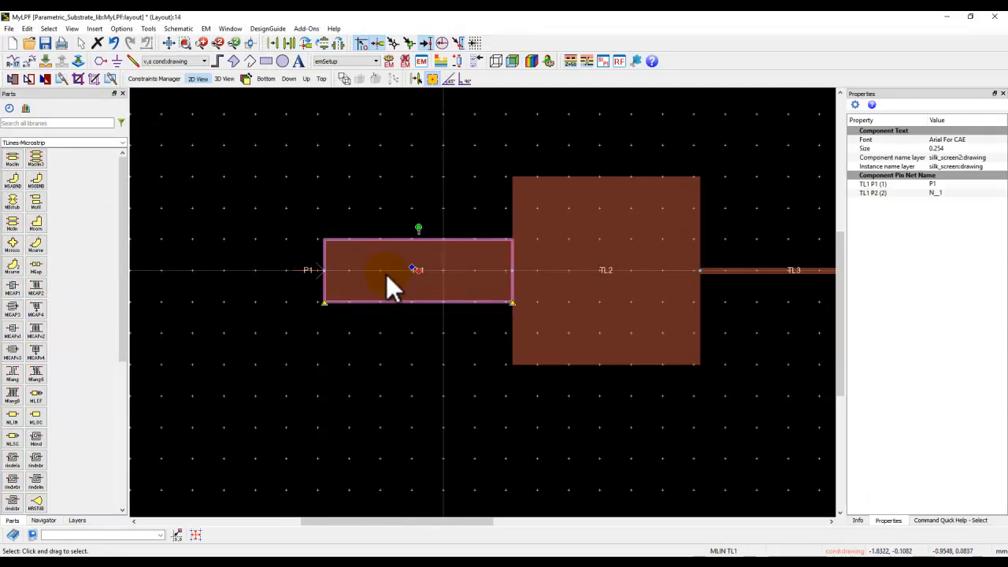
{"action": "left_click", "coordinate": [239, 361]}
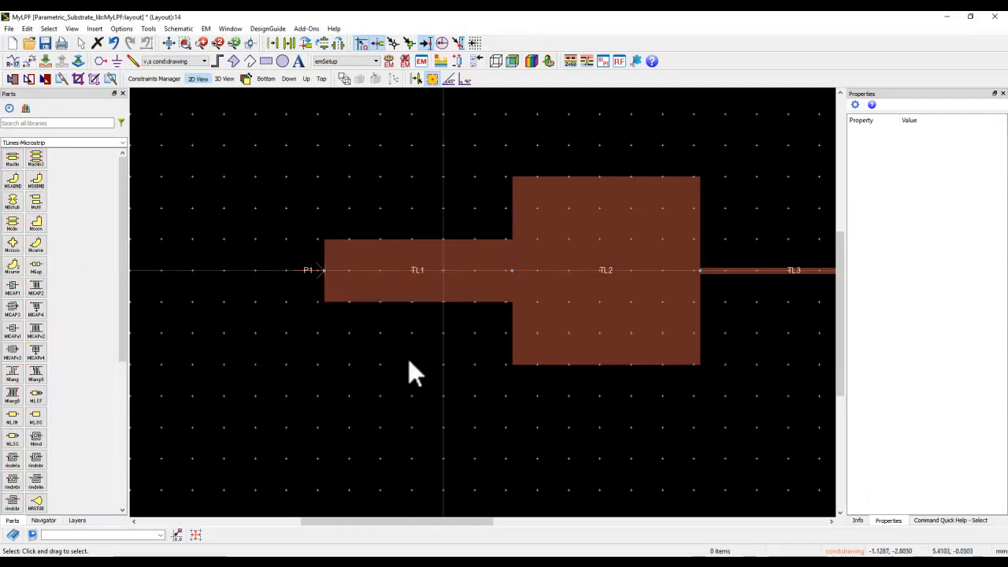
{"action": "scroll", "coordinate": [473, 331], "scroll_direction": "down", "scroll_amount": 3}
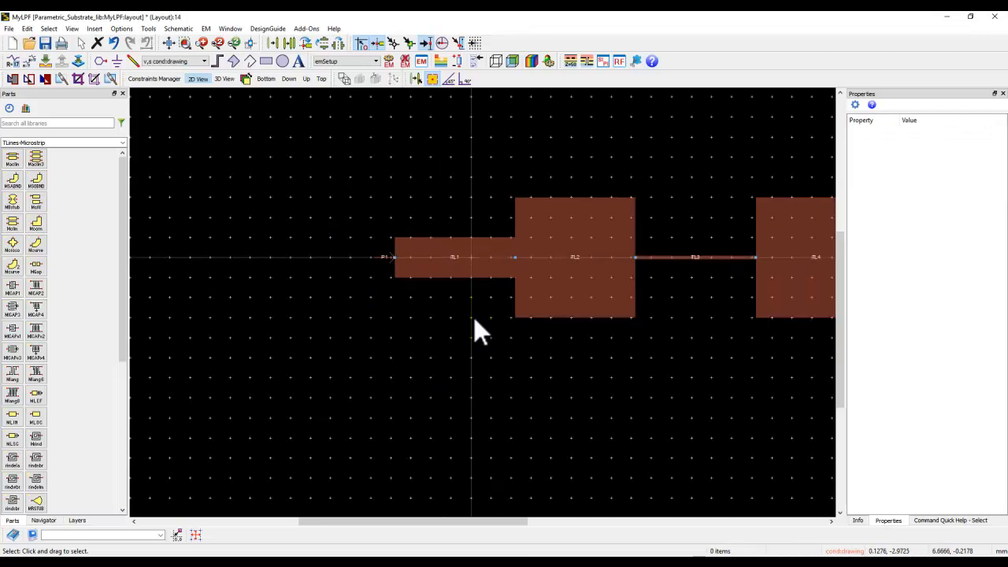
{"action": "left_click", "coordinate": [170, 43]}
Step: Open the myvars schematic to examine the variables in its VAR block, and return to the CoSim result plots
{"action": "left_click", "coordinate": [417, 553]}
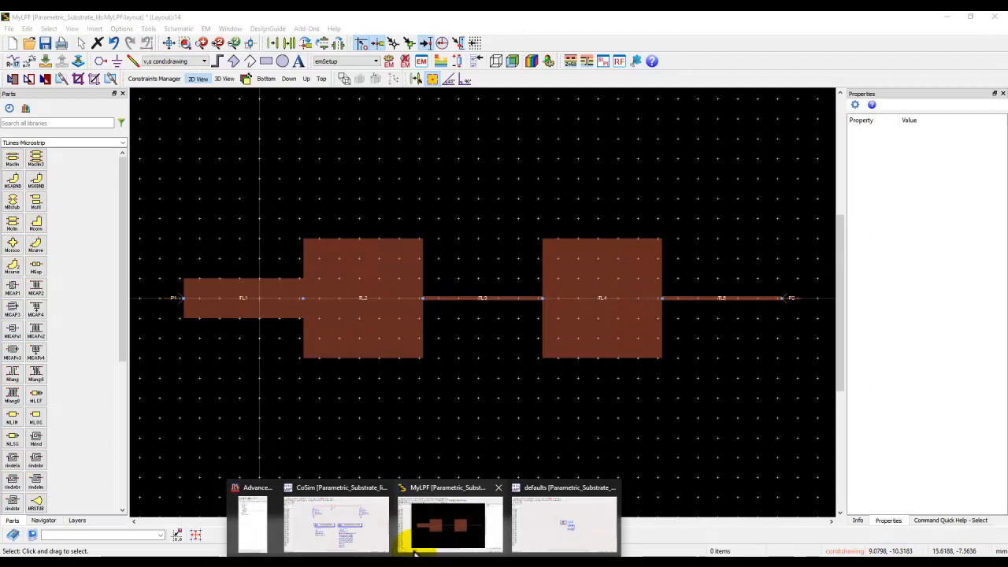
{"action": "left_click", "coordinate": [260, 529]}
{"action": "double_click", "coordinate": [47, 192]}
{"action": "left_click_drag", "start_coordinate": [46, 192], "coordinate": [54, 196]}
{"action": "left_click", "coordinate": [47, 201]}
{"action": "double_click", "coordinate": [47, 200]}
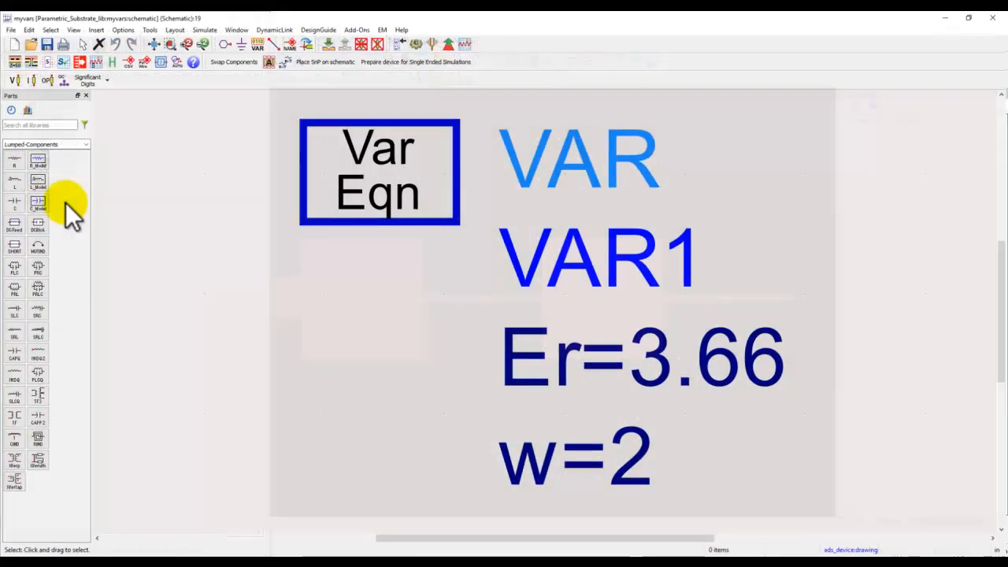
{"action": "scroll", "coordinate": [506, 254], "scroll_direction": "down", "scroll_amount": 3}
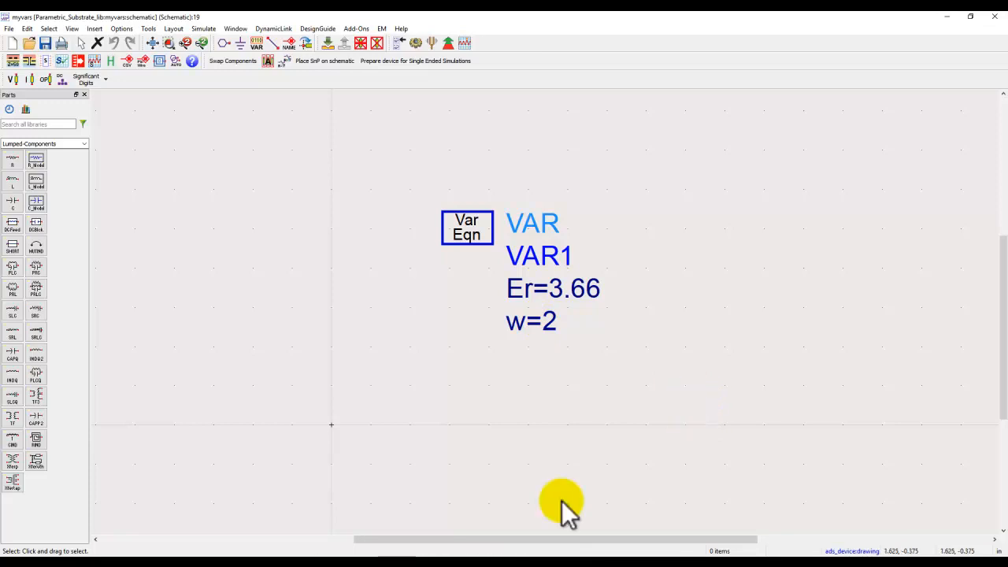
{"action": "left_click", "coordinate": [520, 564]}
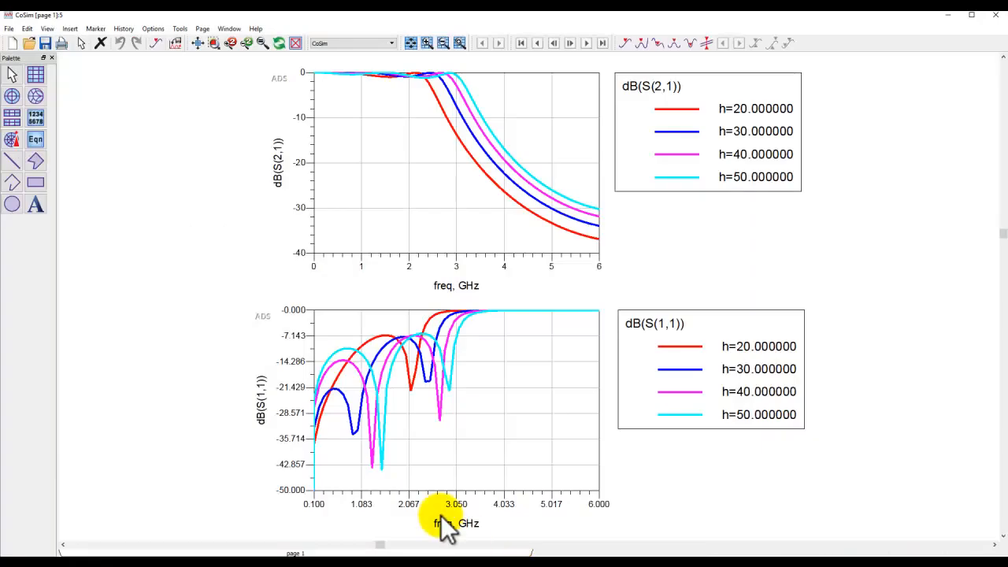